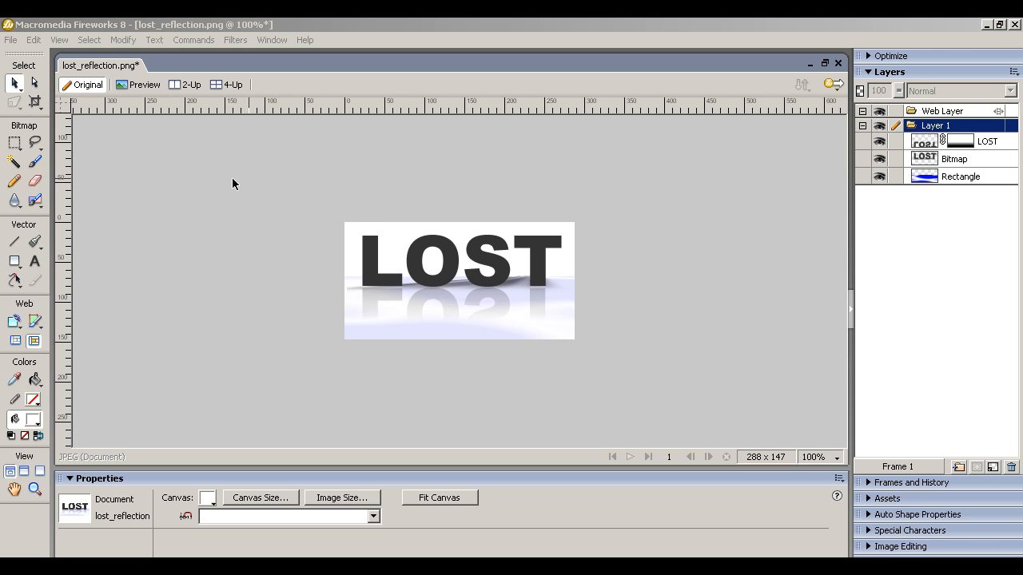
# Step: Create a new document with a 1000 x 500 pixel white canvas at 72 pixels/inch
pyautogui.click(12, 42)
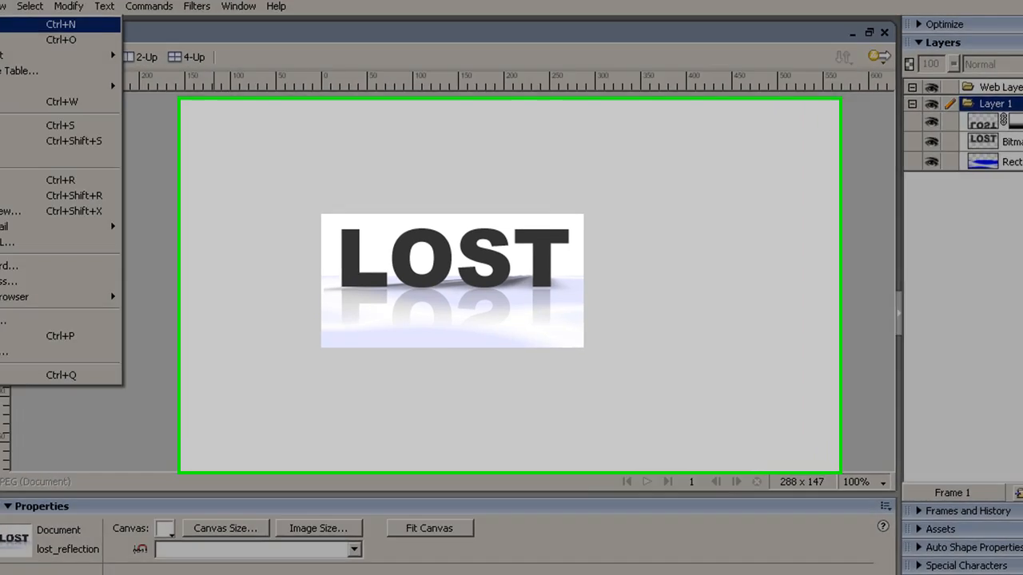
pyautogui.press('Return')
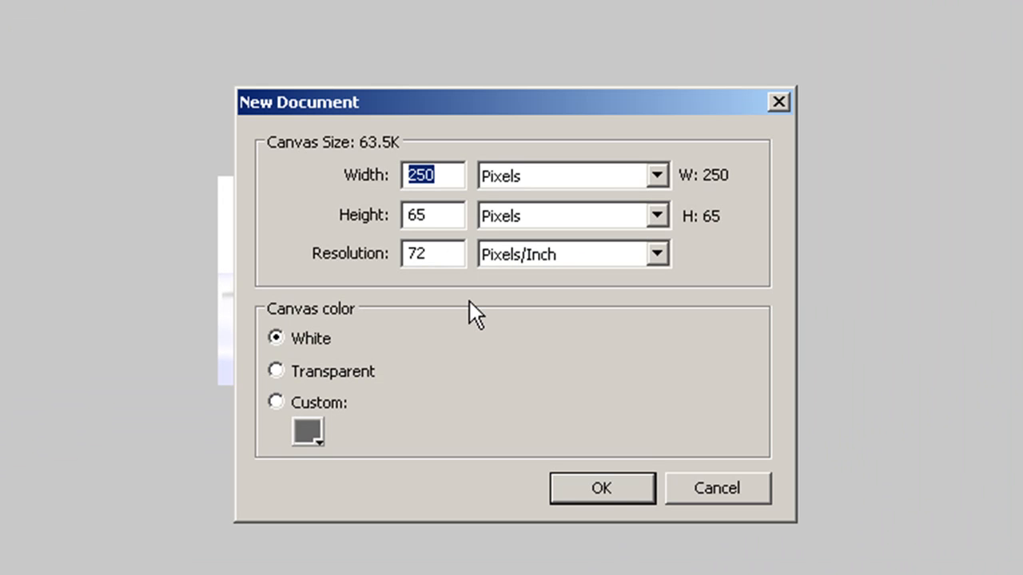
pyautogui.write('1000')
pyautogui.press('Tab')
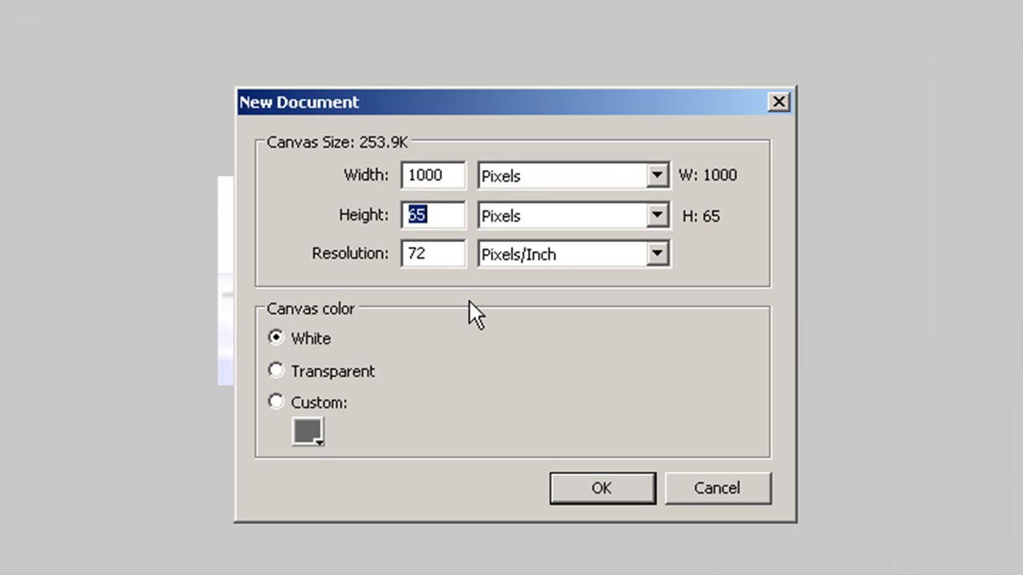
pyautogui.write('500')
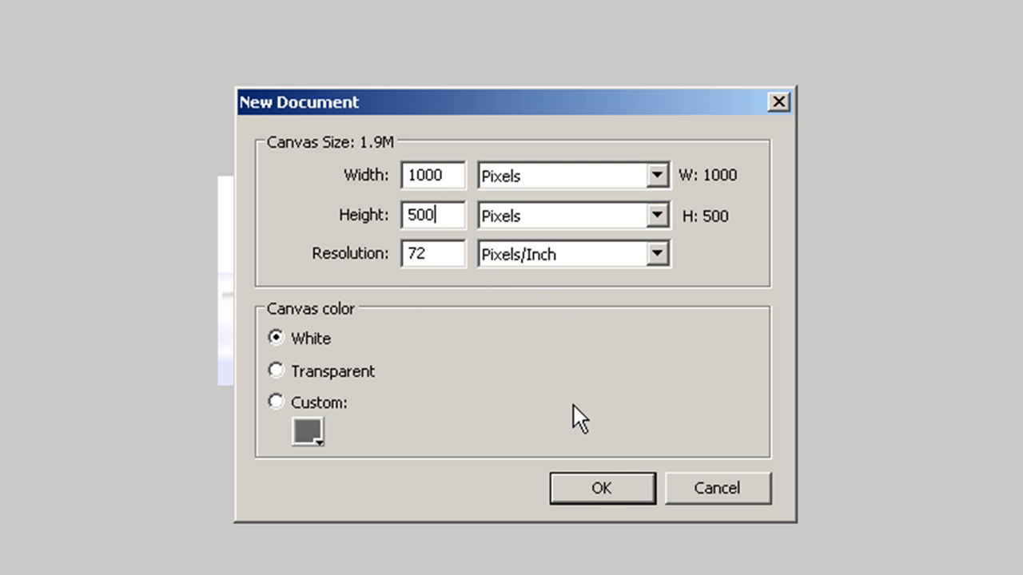
pyautogui.click(605, 488)
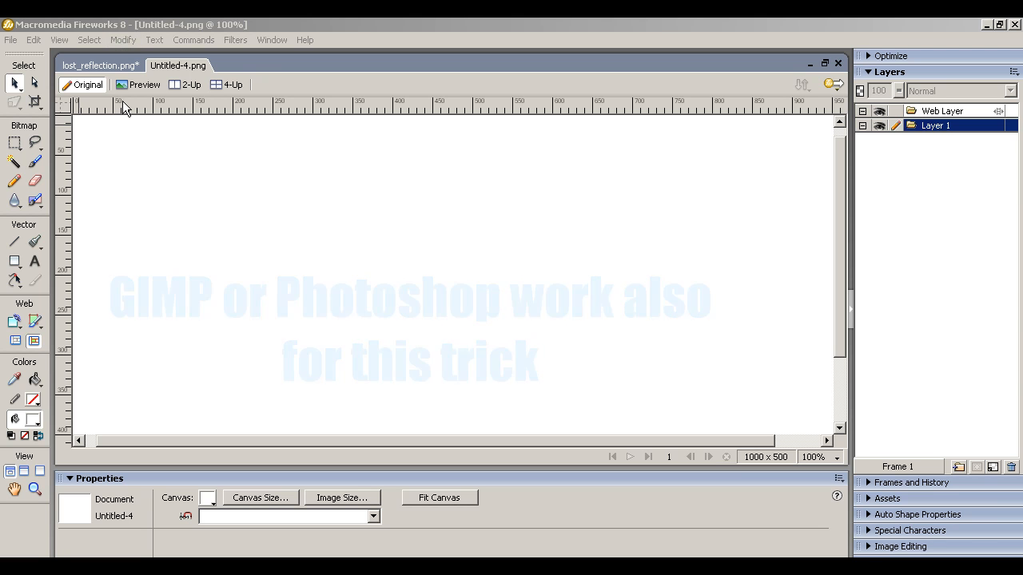
# Step: Add the text LOST in Arial Black at size 100 on the upper part of the canvas
pyautogui.click(34, 266)
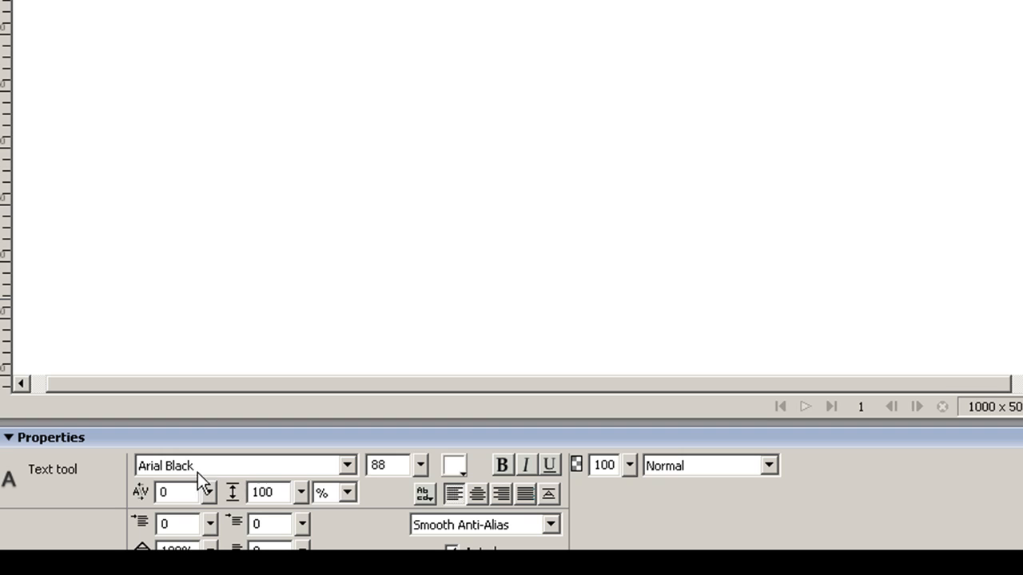
pyautogui.moveTo(387, 466); pyautogui.dragTo(369, 465)
pyautogui.write('100')
pyautogui.click(310, 147)
pyautogui.write('Text')
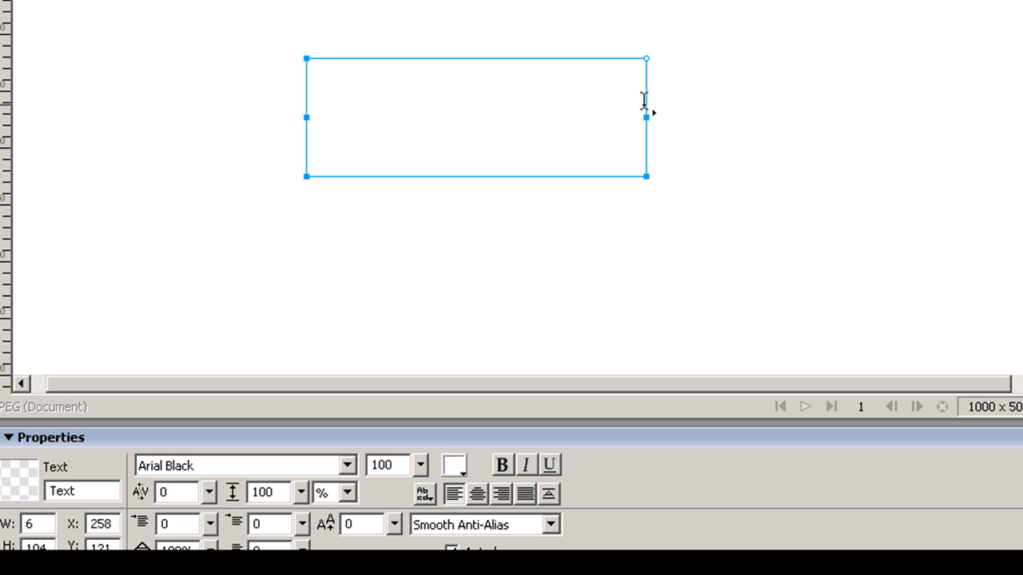
# Step: Colour the whole LOST text black and move it to about X 324, Y 129
pyautogui.hotkey('ctrl', 'a')
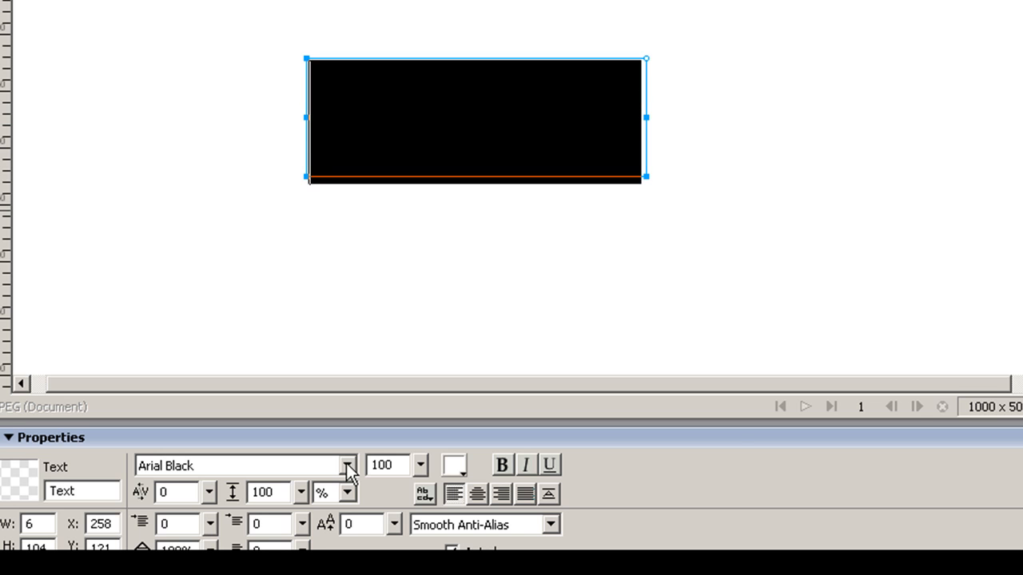
pyautogui.click(454, 465)
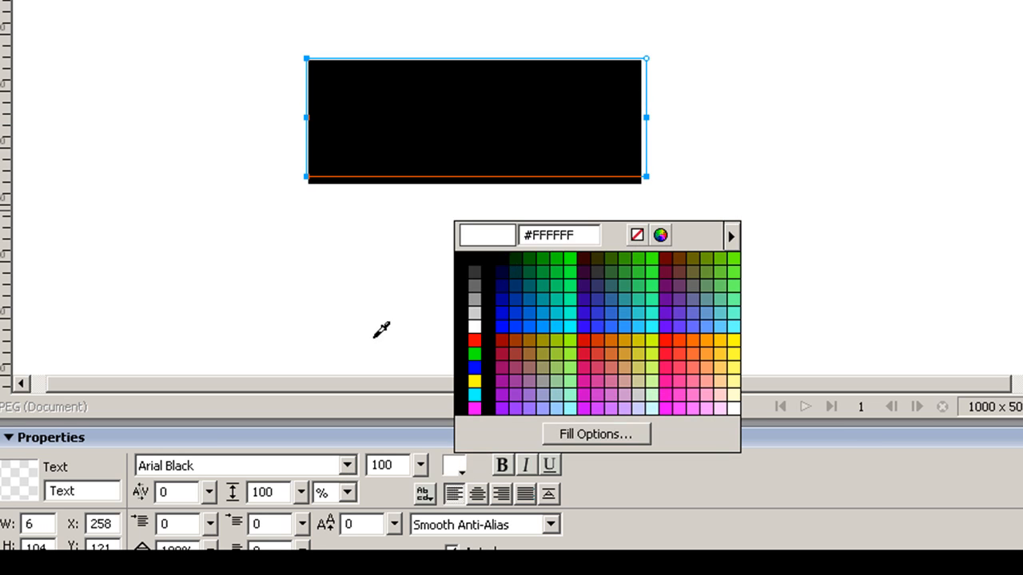
pyautogui.click(480, 257)
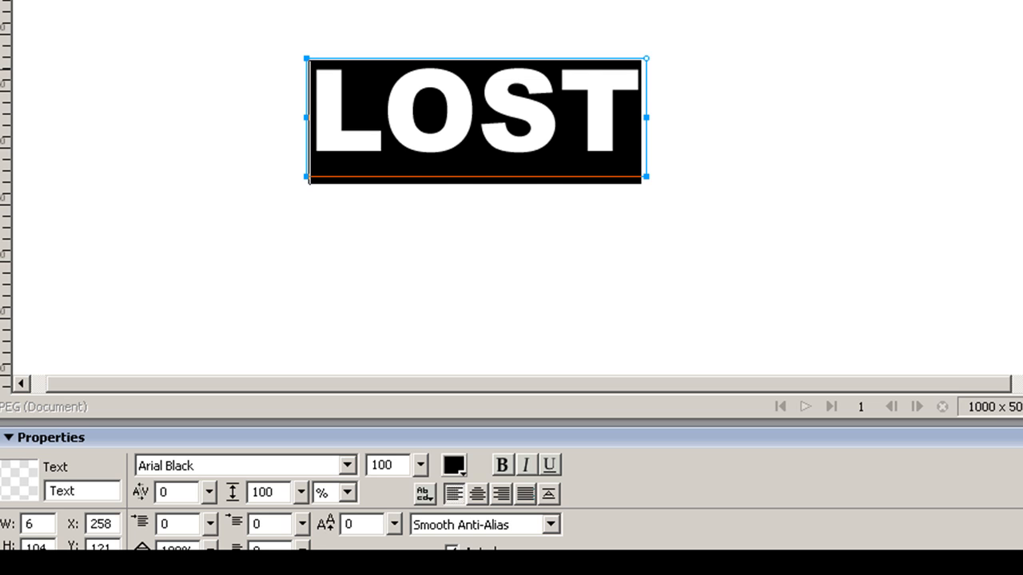
pyautogui.press('Escape')
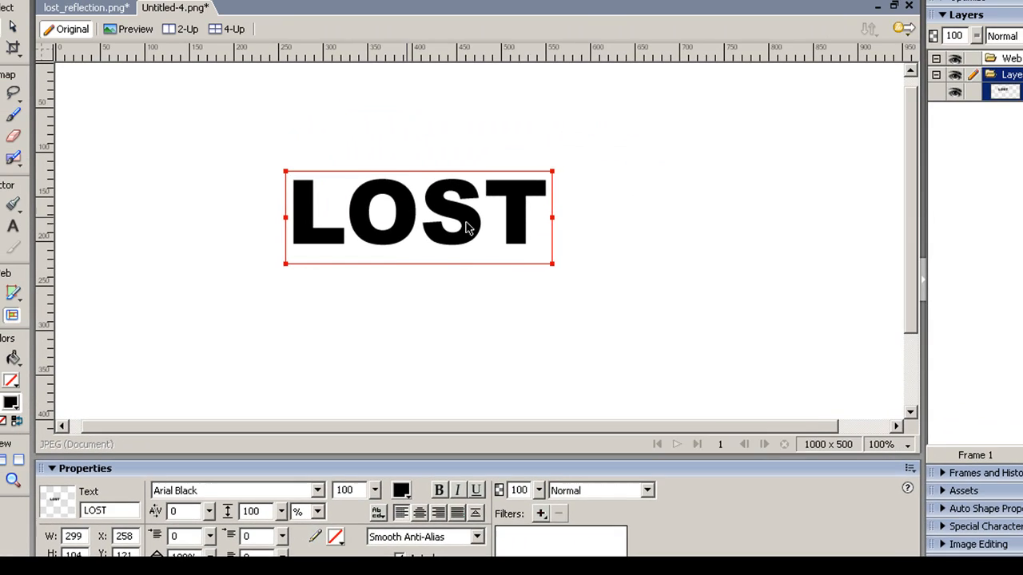
pyautogui.hotkey('ctrl', 'd')
pyautogui.click(438, 266)
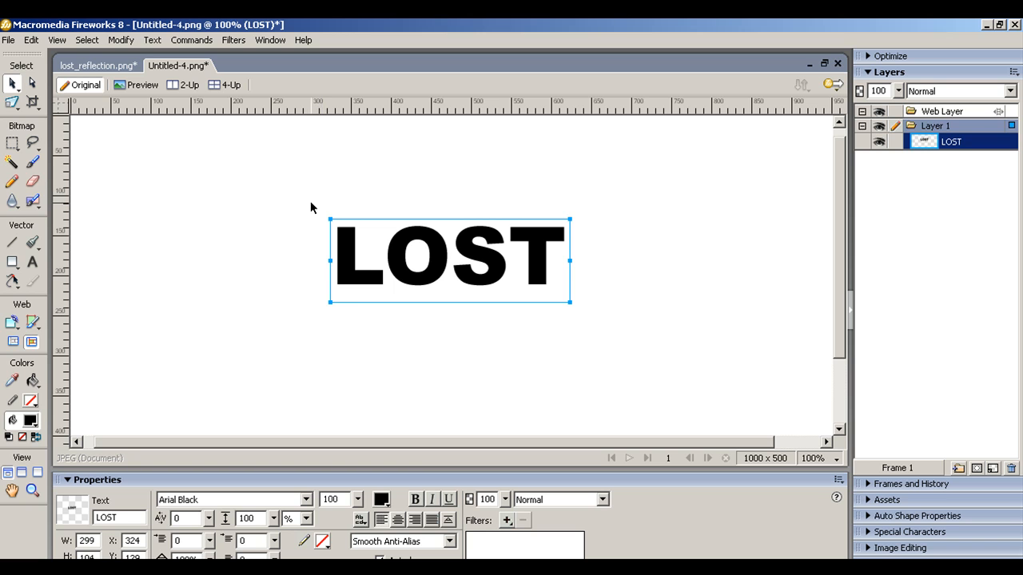
# Step: Copy the LOST text and paste a duplicate directly over the original
pyautogui.click(31, 40)
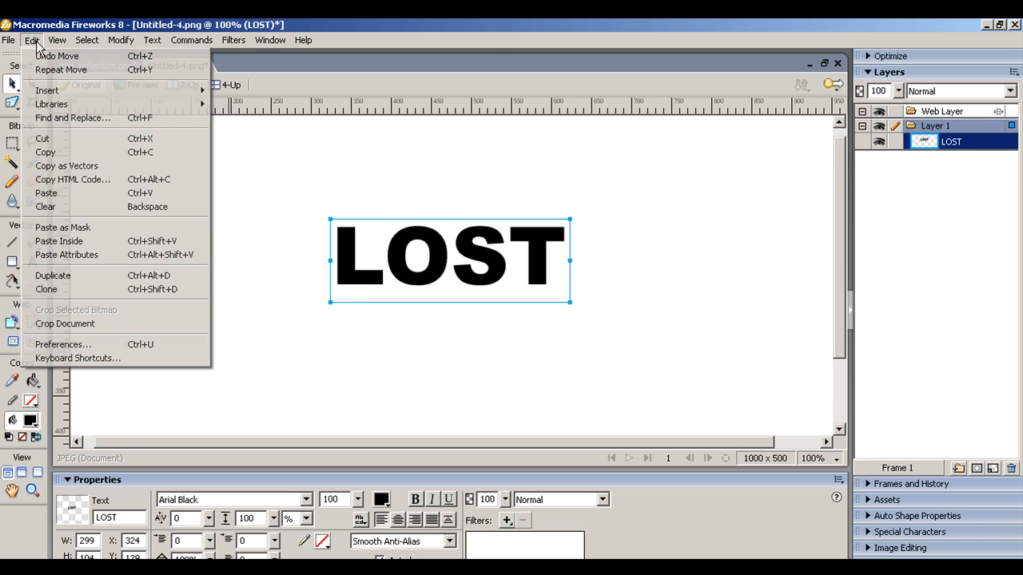
pyautogui.click(59, 153)
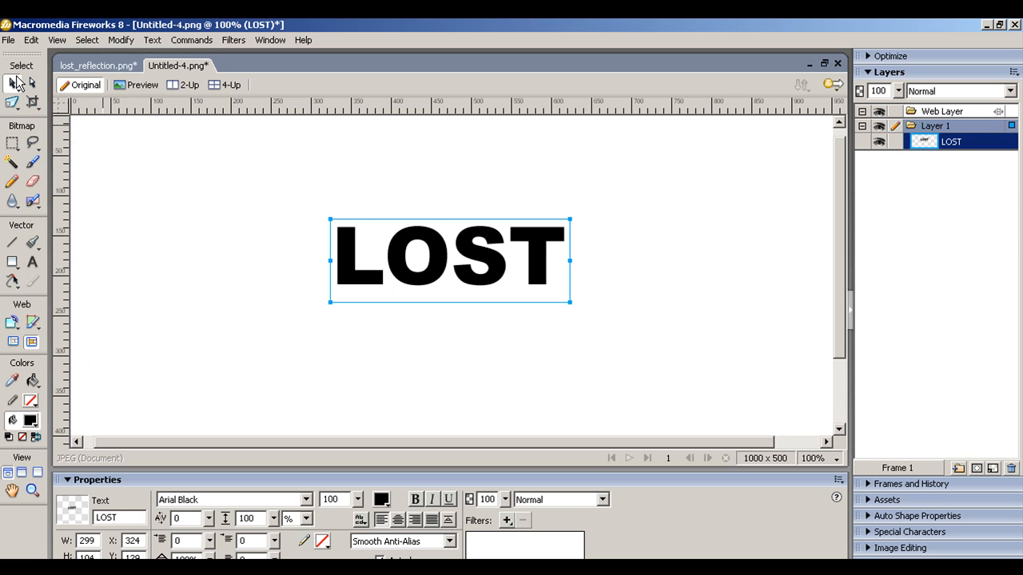
pyautogui.click(31, 40)
pyautogui.click(73, 191)
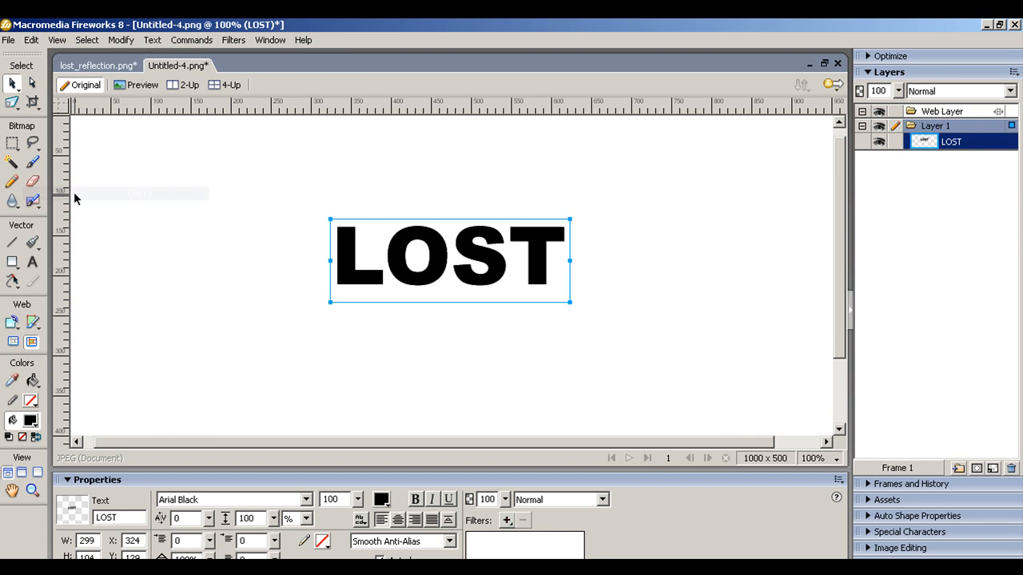
# Step: Nudge the duplicate LOST text straight down to about Y 154
pyautogui.press('Down')
pyautogui.press('Down')
pyautogui.press('Down')
pyautogui.press('Down')
pyautogui.press('Down')
pyautogui.press('Down')
pyautogui.press('Down')
pyautogui.press('Down')
pyautogui.press('Down')
pyautogui.press('Down')
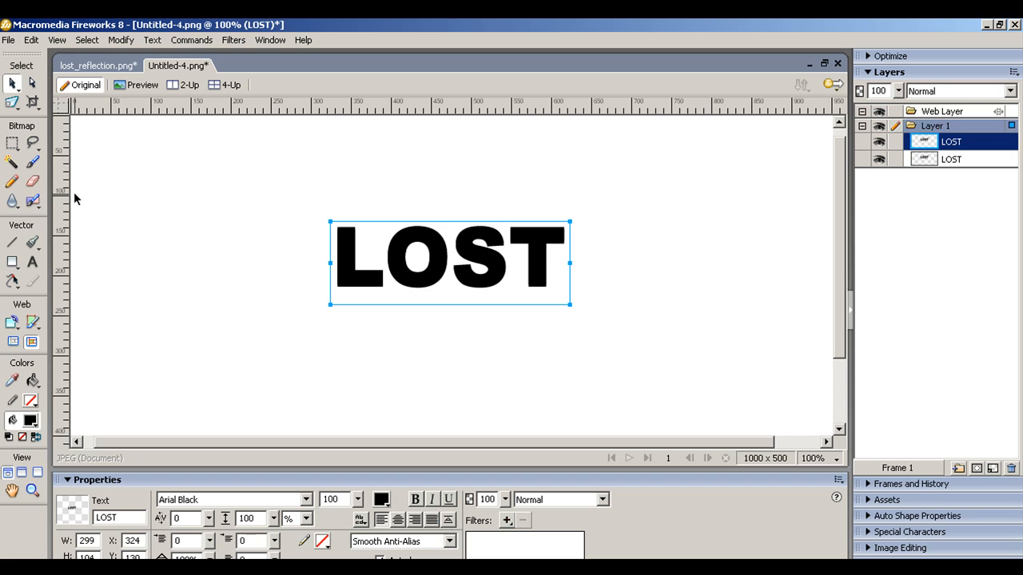
pyautogui.press('Down')
pyautogui.press('Down')
pyautogui.press('Down')
pyautogui.press('Down')
pyautogui.press('Down')
pyautogui.press('Down')
pyautogui.press('Down')
pyautogui.press('Down')
pyautogui.press('Down')
pyautogui.press('Down')
pyautogui.press('Down')
pyautogui.press('Down')
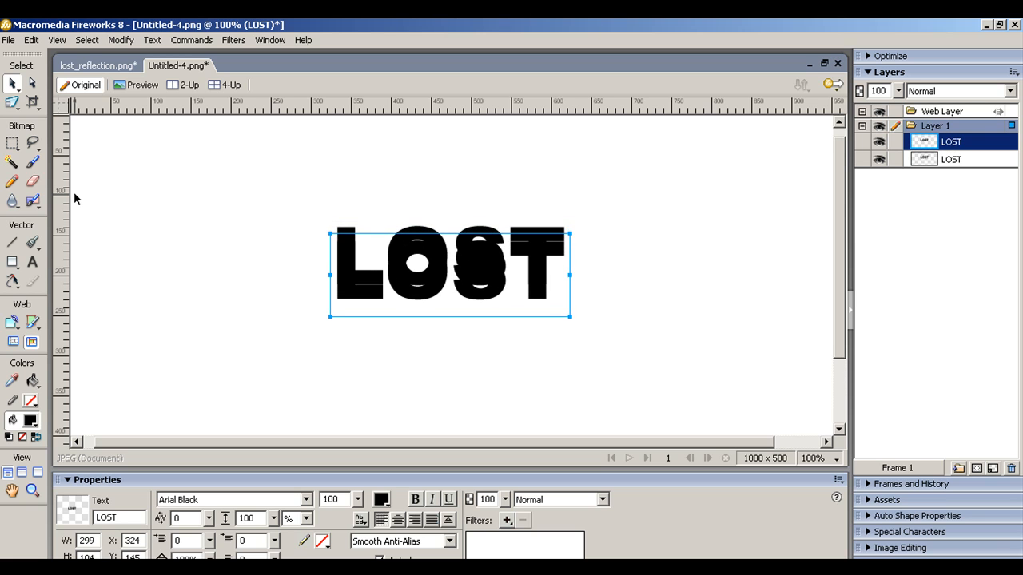
# Step: Flip the duplicate LOST text vertically
pyautogui.click(120, 40)
pyautogui.moveTo(216, 224)
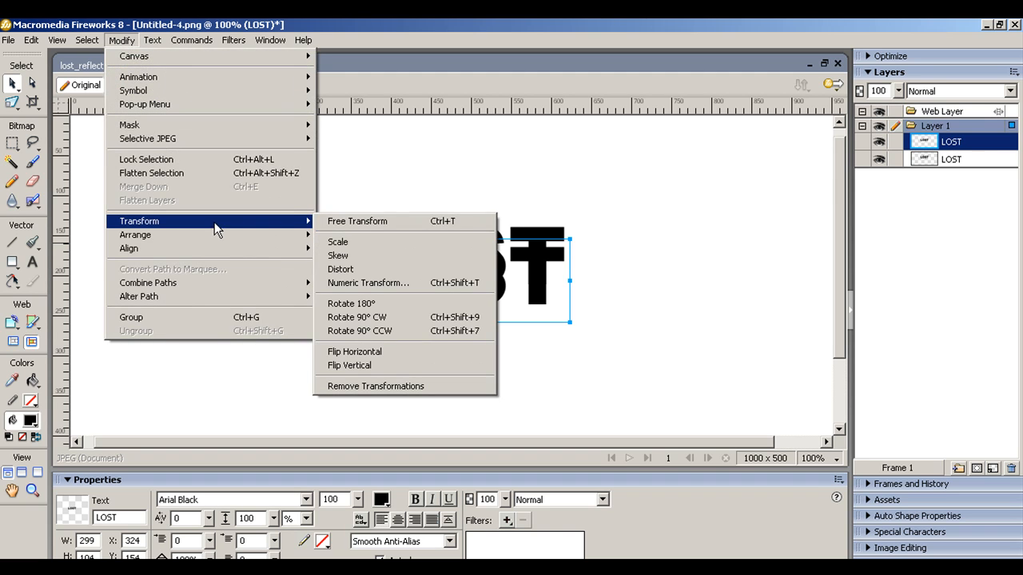
pyautogui.click(387, 366)
# Step: Nudge the flipped LOST text straight down to about Y 192 so it mirrors the original directly beneath it
pyautogui.press('Down')
pyautogui.press('Down')
pyautogui.press('Down')
pyautogui.press('Down')
pyautogui.press('Down')
pyautogui.press('Down')
pyautogui.press('Down')
pyautogui.press('Down')
pyautogui.press('Down')
pyautogui.press('Down')
pyautogui.press('Down')
pyautogui.press('Down')
pyautogui.press('Down')
pyautogui.press('Down')
pyautogui.press('Down')
pyautogui.press('Down')
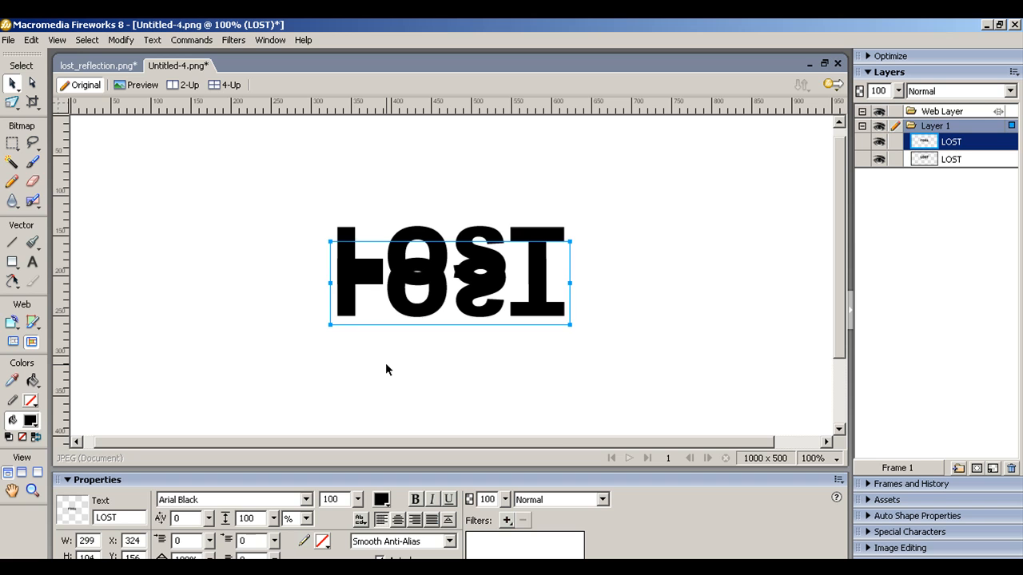
pyautogui.press('Down')
pyautogui.press('Down')
pyautogui.press('Down')
pyautogui.press('Down')
pyautogui.press('Down')
pyautogui.press('Down')
pyautogui.press('Down')
pyautogui.press('Down')
pyautogui.press('Down')
pyautogui.press('Down')
pyautogui.press('Down')
pyautogui.press('Down')
pyautogui.press('Down')
pyautogui.press('Down')
pyautogui.press('Down')
pyautogui.press('Down')
pyautogui.press('Down')
pyautogui.press('Down')
pyautogui.press('Down')
pyautogui.press('Down')
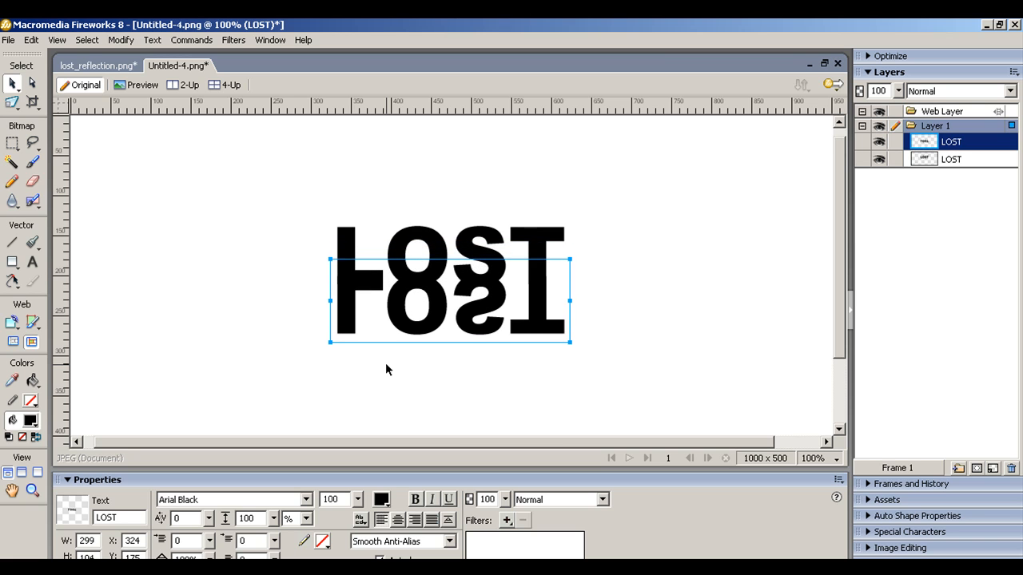
pyautogui.press('Down')
pyautogui.press('Down')
pyautogui.press('Down')
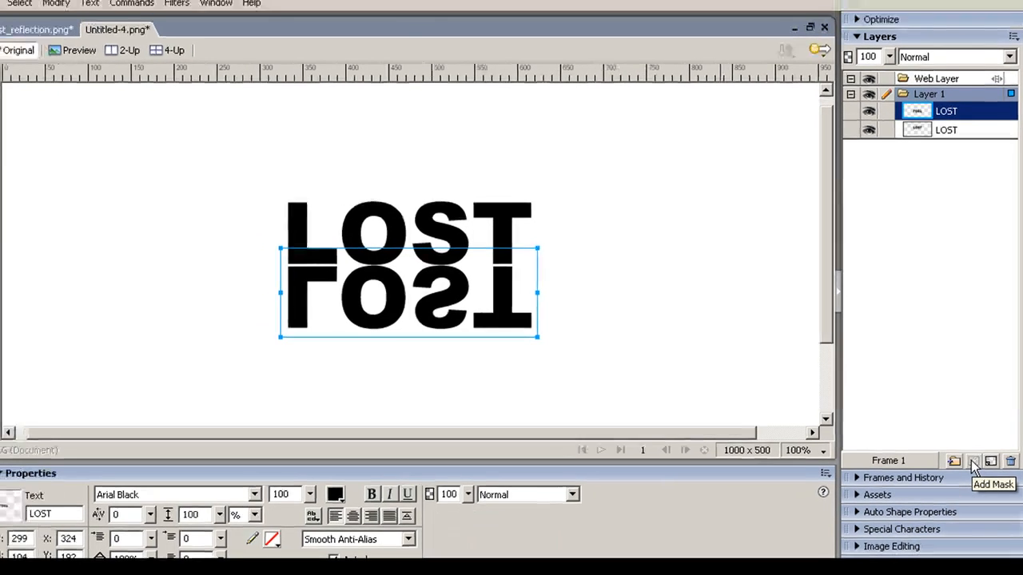
# Step: Add a mask to the flipped LOST text and set the Gradient tool to a Linear fill
pyautogui.click(970, 455)
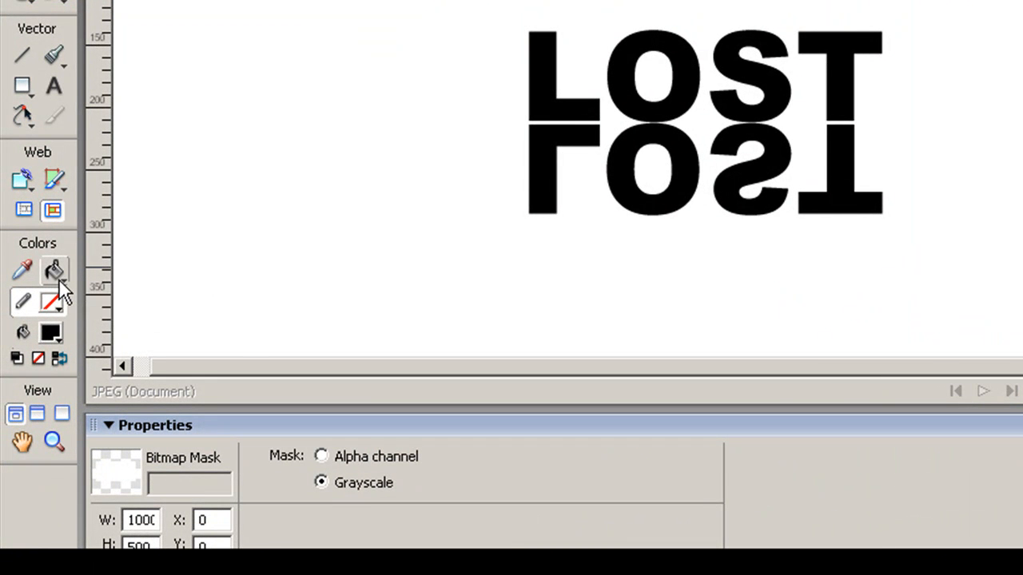
pyautogui.click(60, 279)
pyautogui.click(137, 323)
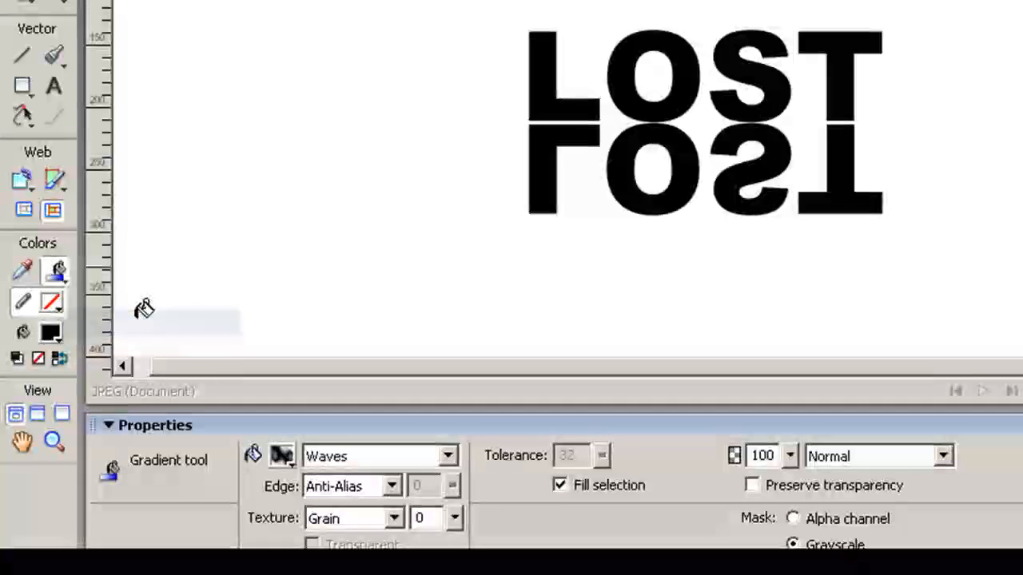
pyautogui.click(447, 456)
pyautogui.click(356, 208)
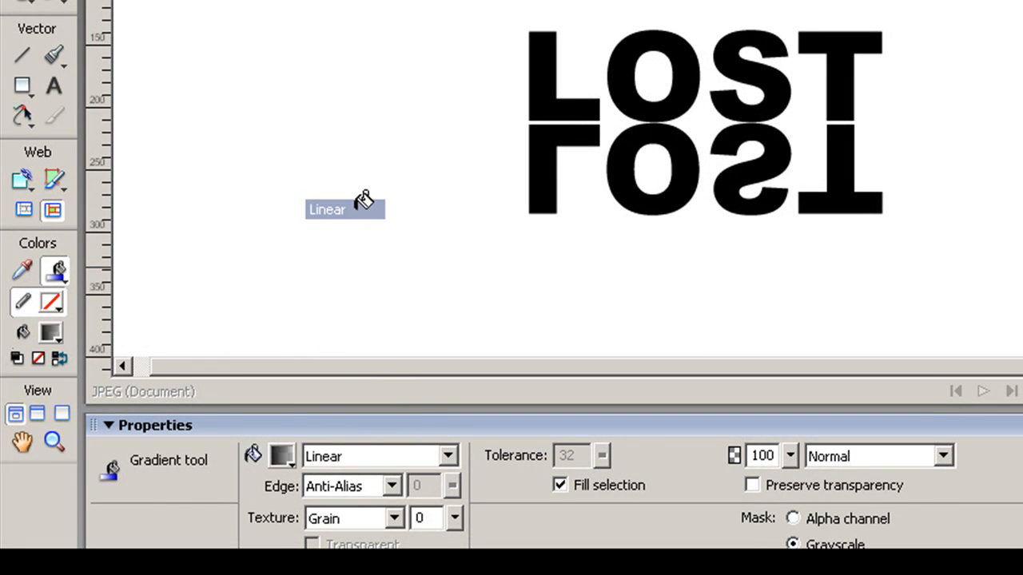
# Step: Adjust the linear gradient's end colour and apply it to the mask from the reflection's lower edge up to its middle
pyautogui.click(285, 455)
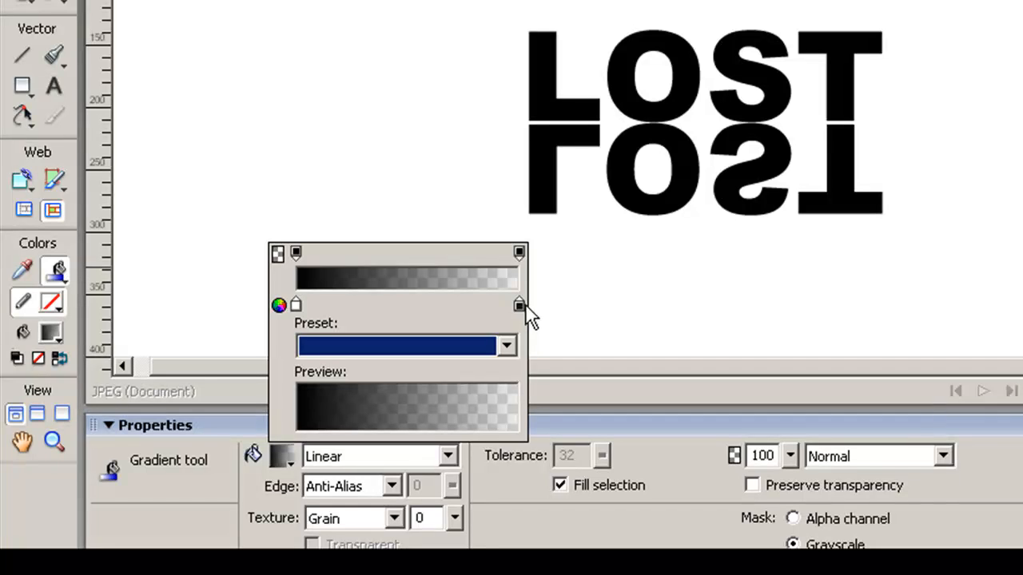
pyautogui.moveTo(521, 307); pyautogui.dragTo(511, 290)
pyautogui.click(676, 222)
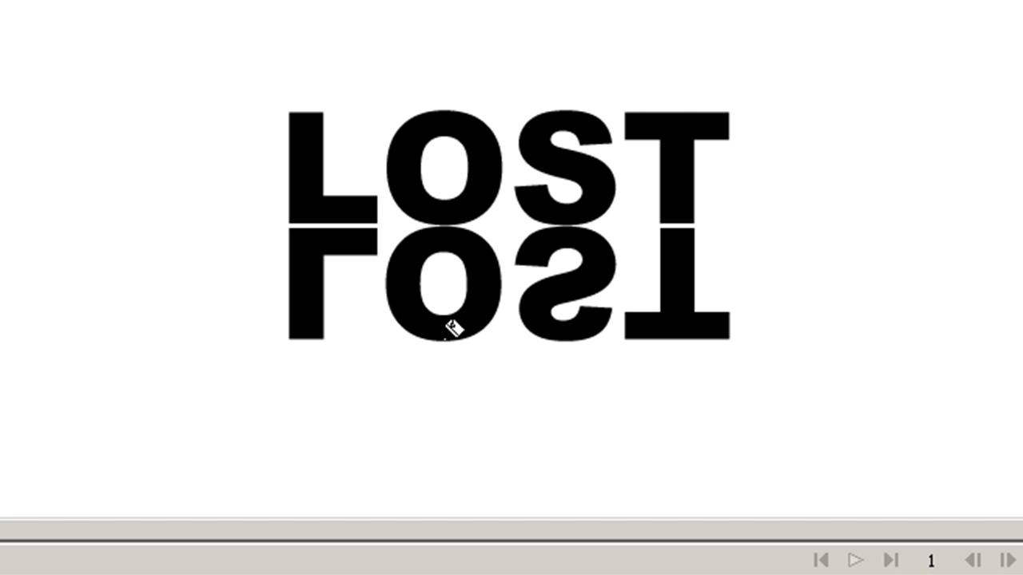
pyautogui.moveTo(445, 338); pyautogui.dragTo(447, 287)
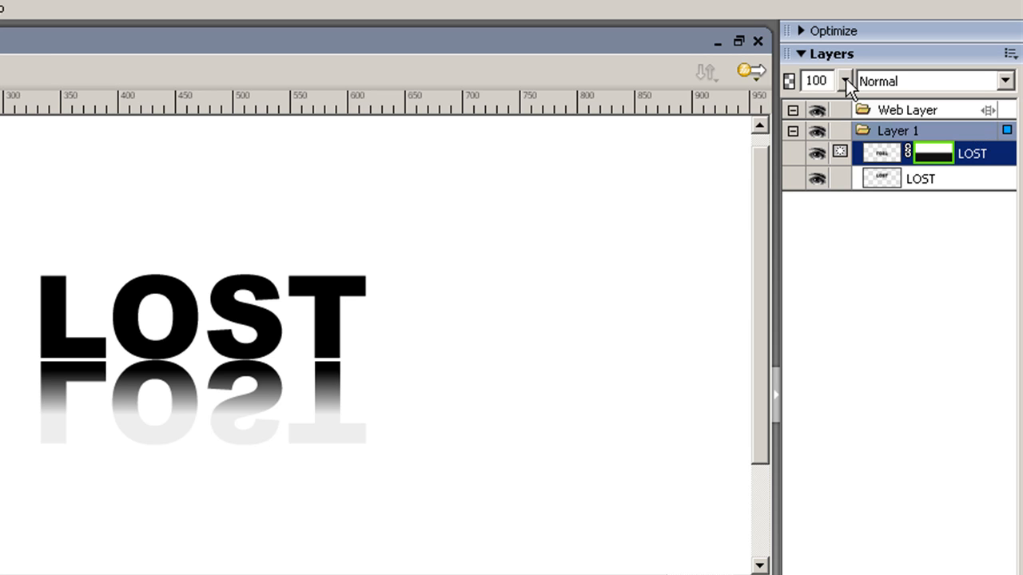
# Step: Lower the masked LOST reflection's opacity to 46 and readjust it for a fainter reflection
pyautogui.moveTo(845, 79); pyautogui.dragTo(844, 103)
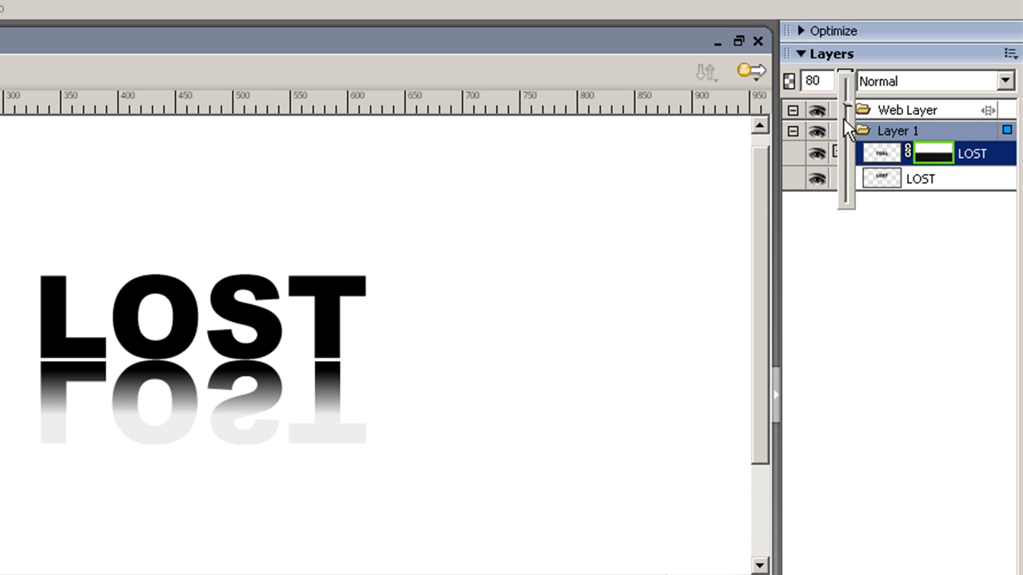
pyautogui.moveTo(843, 147); pyautogui.dragTo(843, 150)
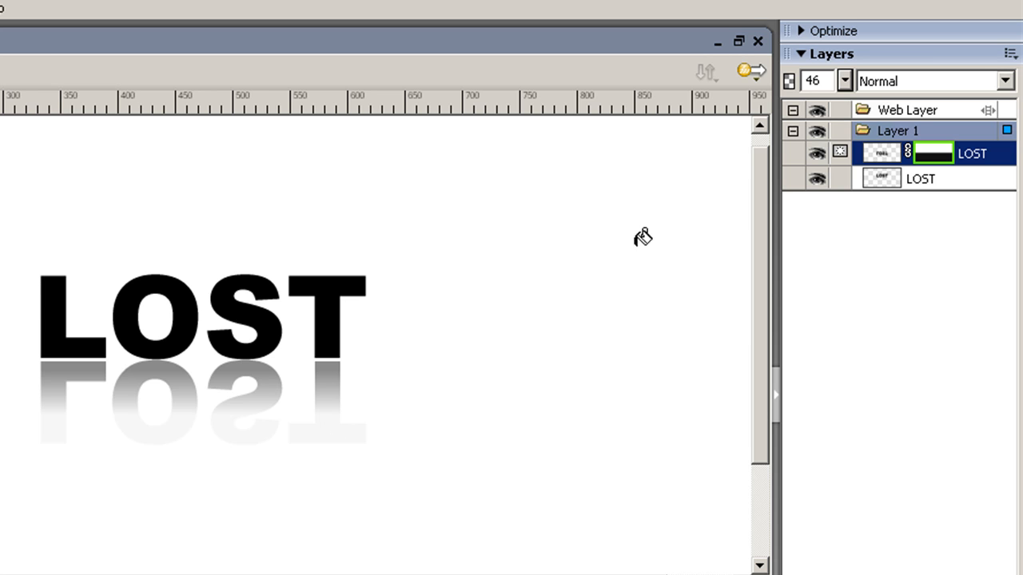
pyautogui.moveTo(845, 78); pyautogui.dragTo(844, 117)
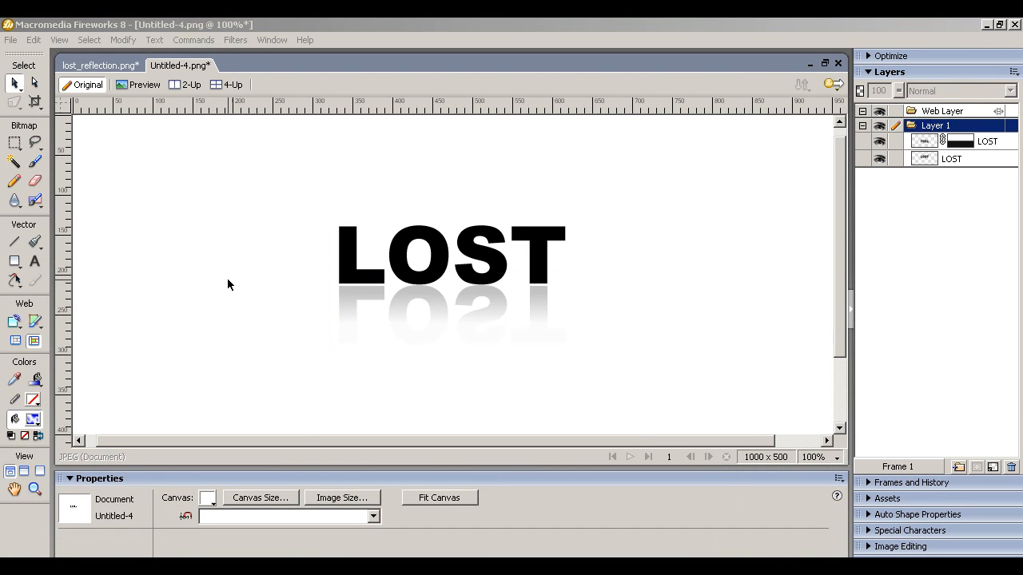
# Step: Check the finished lost_reflection.png, return to the new document and set the Paint Bucket's fill to Solid
pyautogui.click(88, 67)
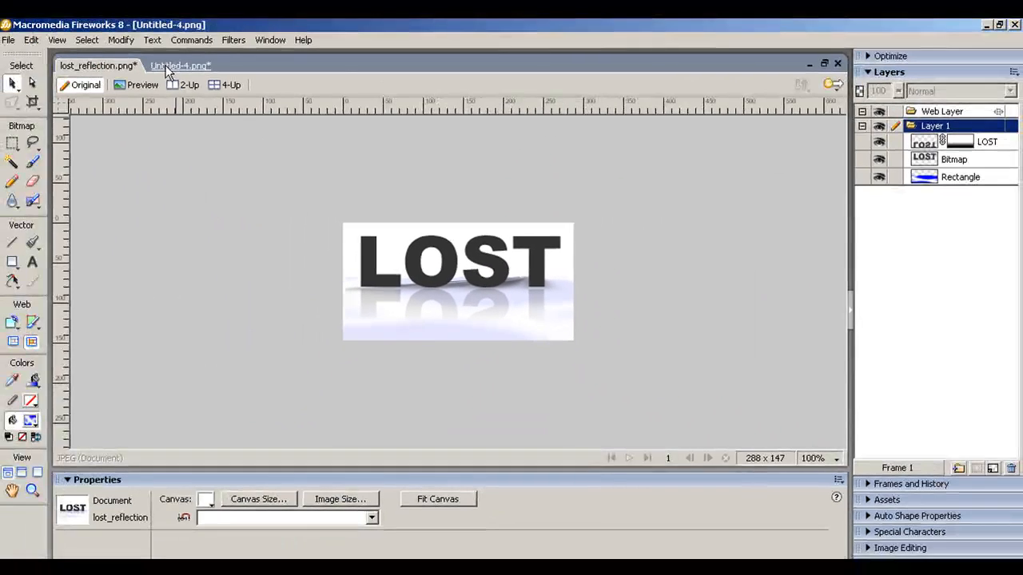
pyautogui.click(177, 66)
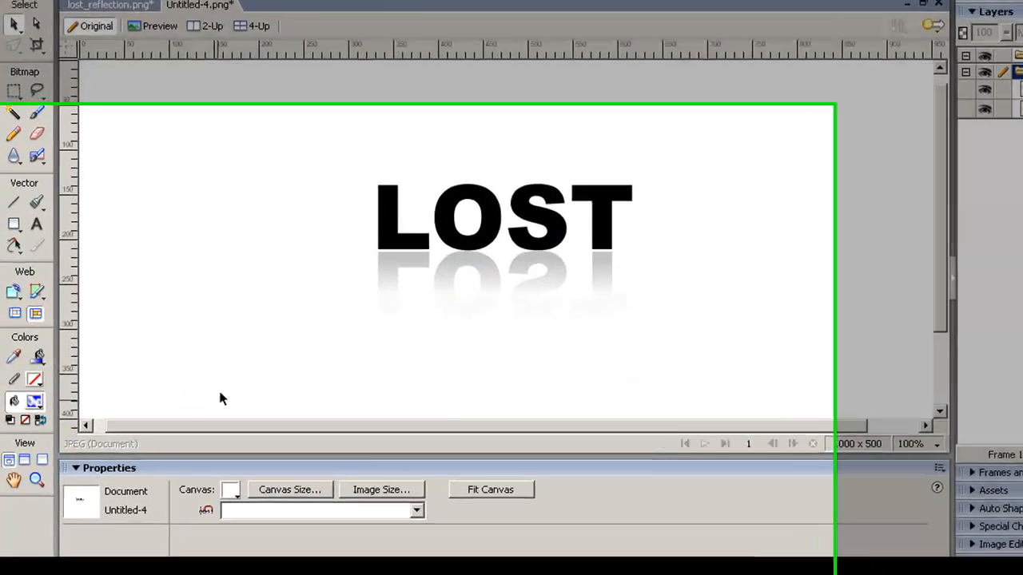
pyautogui.click(51, 307)
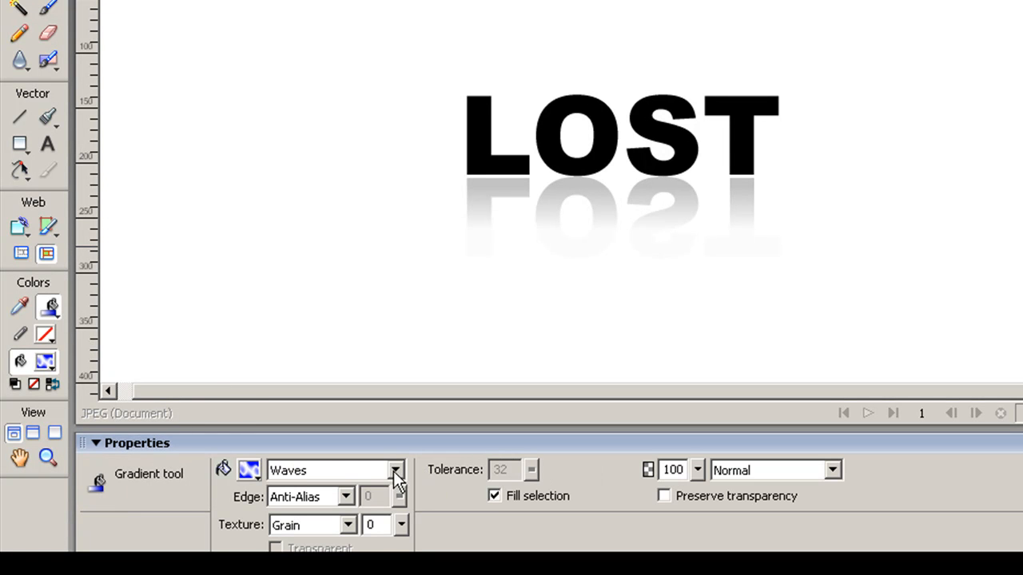
pyautogui.click(50, 317)
pyautogui.click(99, 327)
pyautogui.click(396, 470)
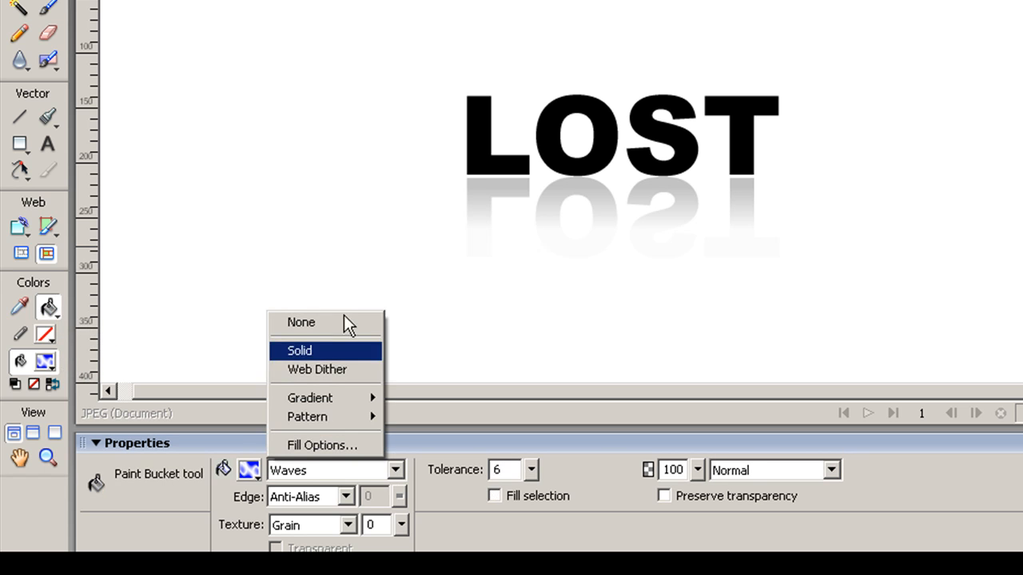
pyautogui.click(335, 351)
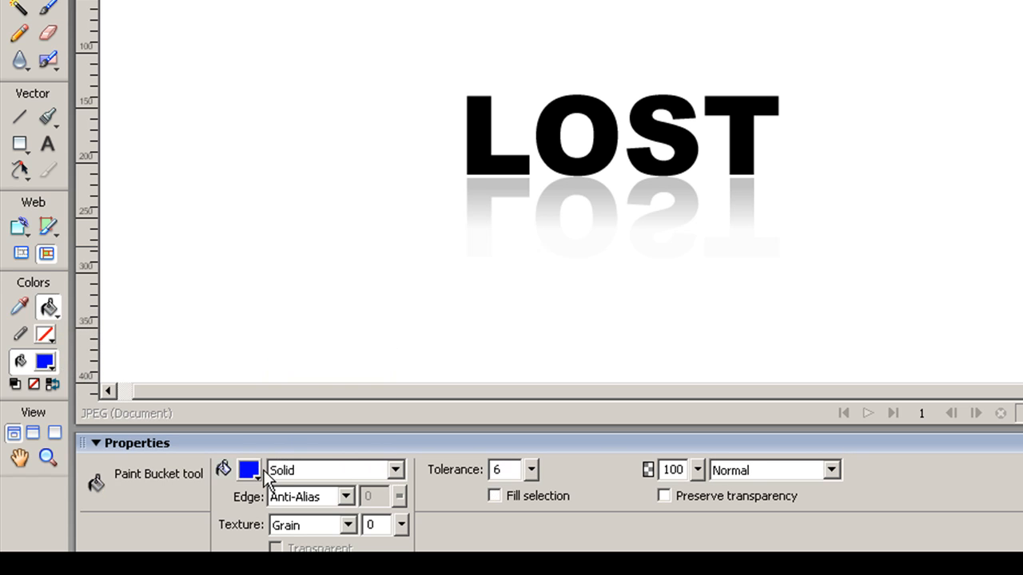
# Step: Draw a solid blue rectangle over the reflection, wider than the text, starting at about X 252, Y 197 near the base of LOST
pyautogui.click(20, 144)
pyautogui.moveTo(378, 159); pyautogui.dragTo(890, 307)
pyautogui.moveTo(887, 314); pyautogui.dragTo(863, 301)
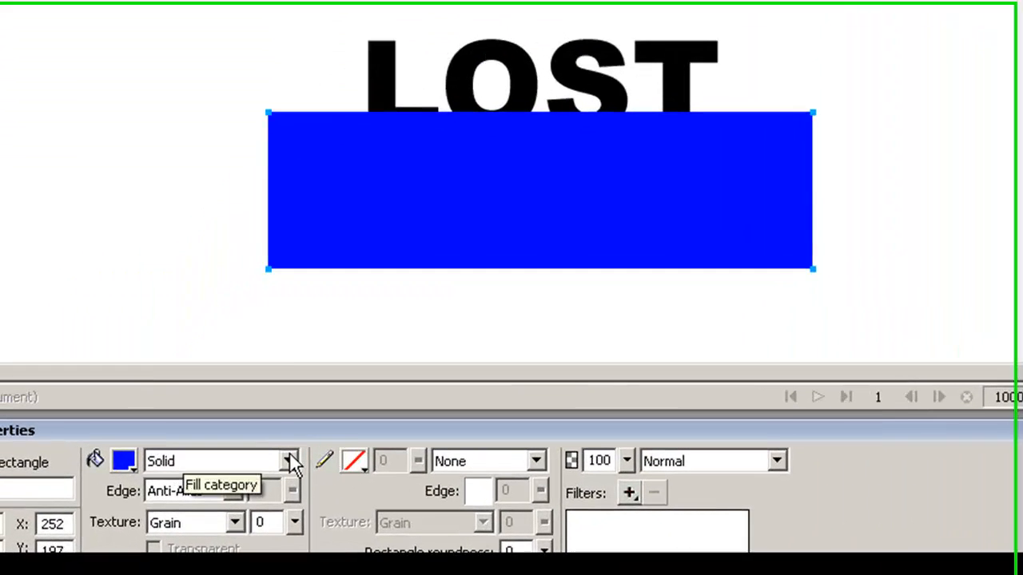
# Step: Fill the rectangle with a Waves gradient and stretch its gradient line to a flatter angle so the waves run nearly horizontally
pyautogui.click(209, 492)
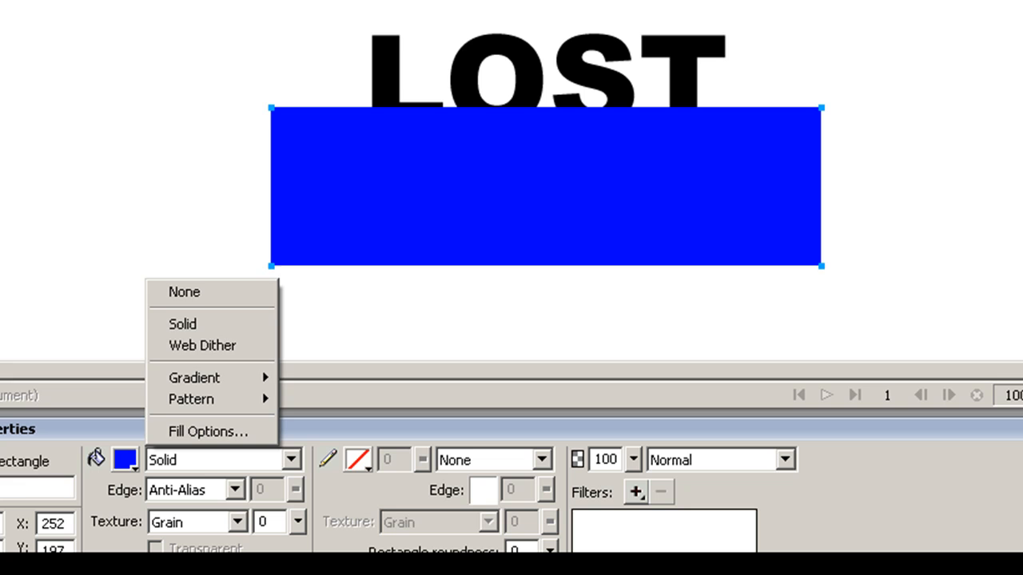
pyautogui.press('Escape')
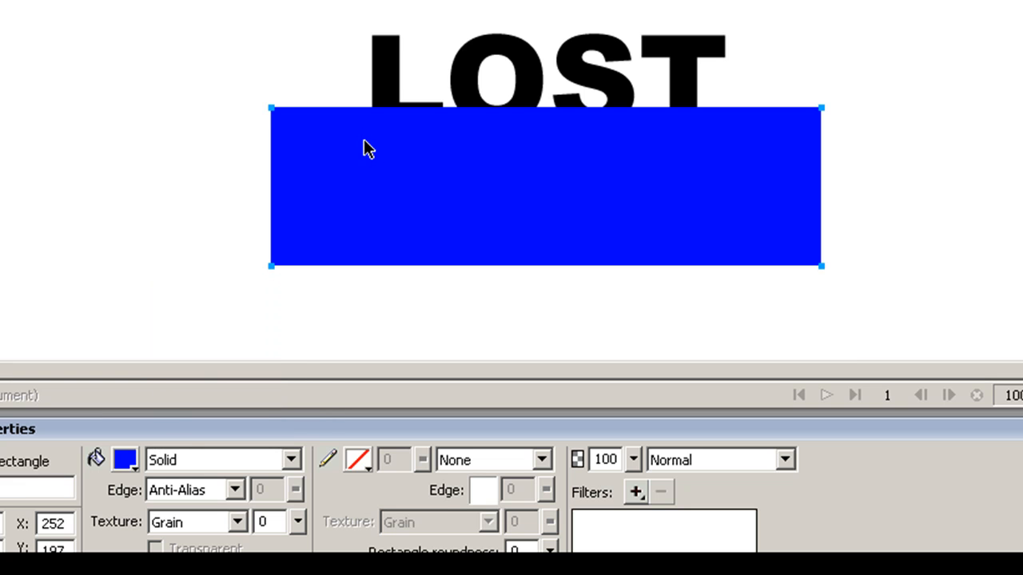
pyautogui.click(291, 459)
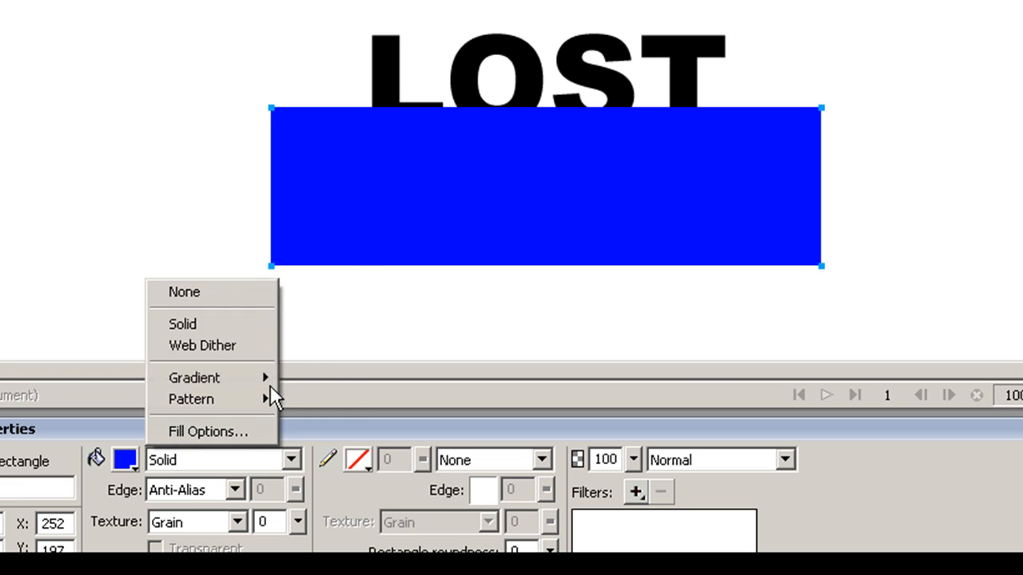
pyautogui.moveTo(255, 383)
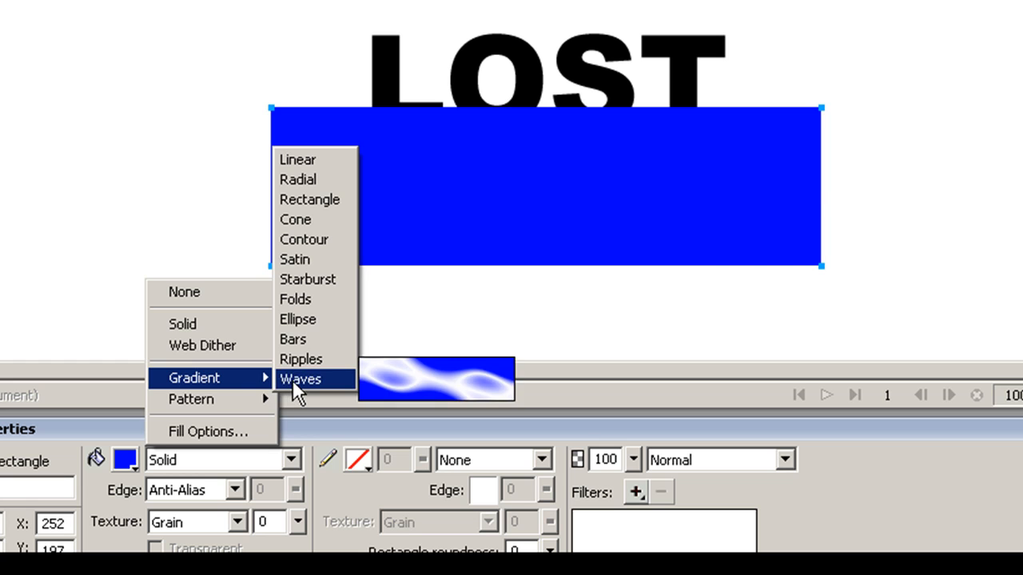
pyautogui.click(292, 380)
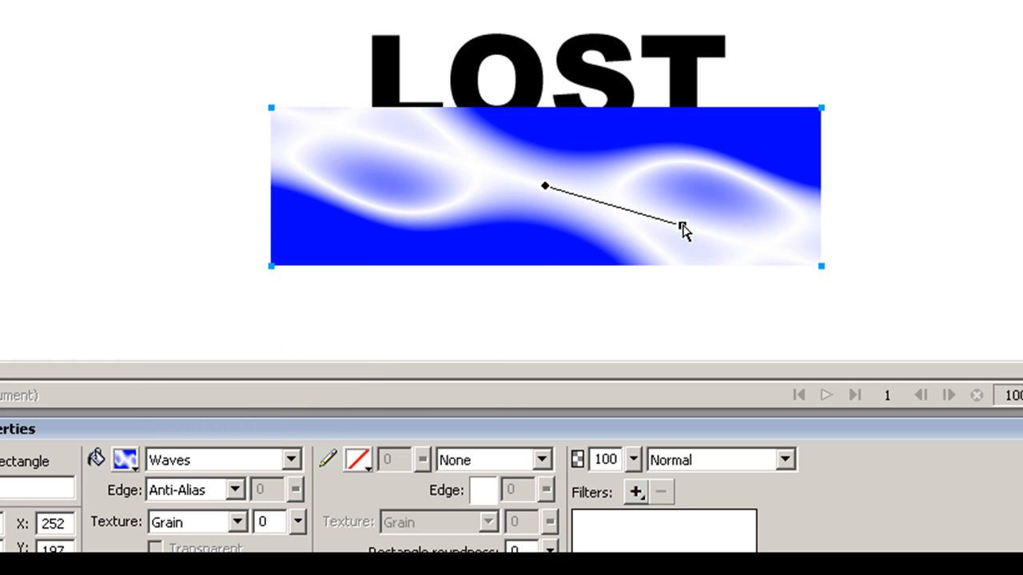
pyautogui.moveTo(681, 226); pyautogui.dragTo(717, 203)
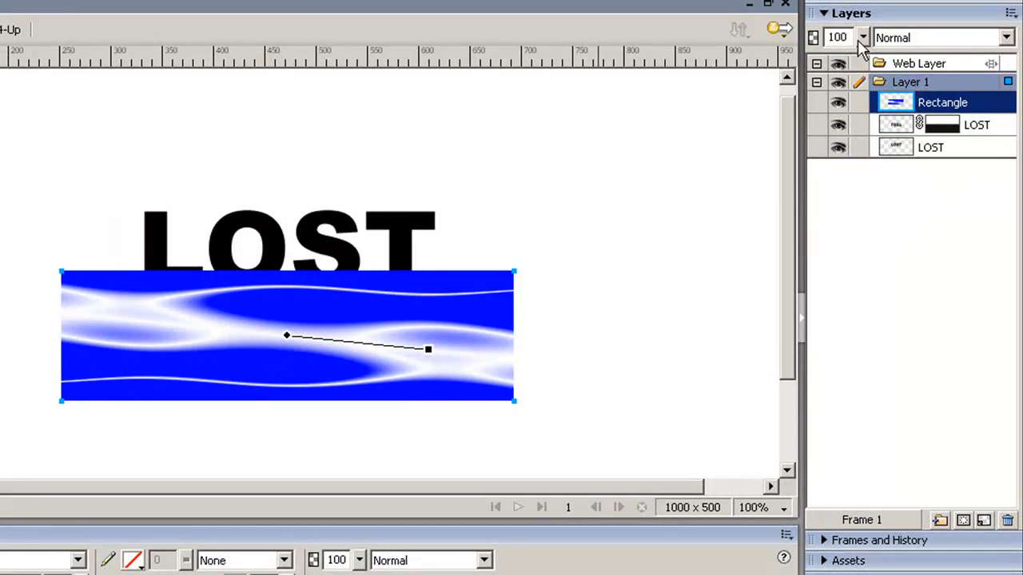
# Step: Lower the wave rectangle's opacity to 21 and move it beneath both LOST objects in the stacking order
pyautogui.click(862, 38)
pyautogui.moveTo(861, 80); pyautogui.dragTo(856, 122)
pyautogui.moveTo(976, 111); pyautogui.dragTo(968, 159)
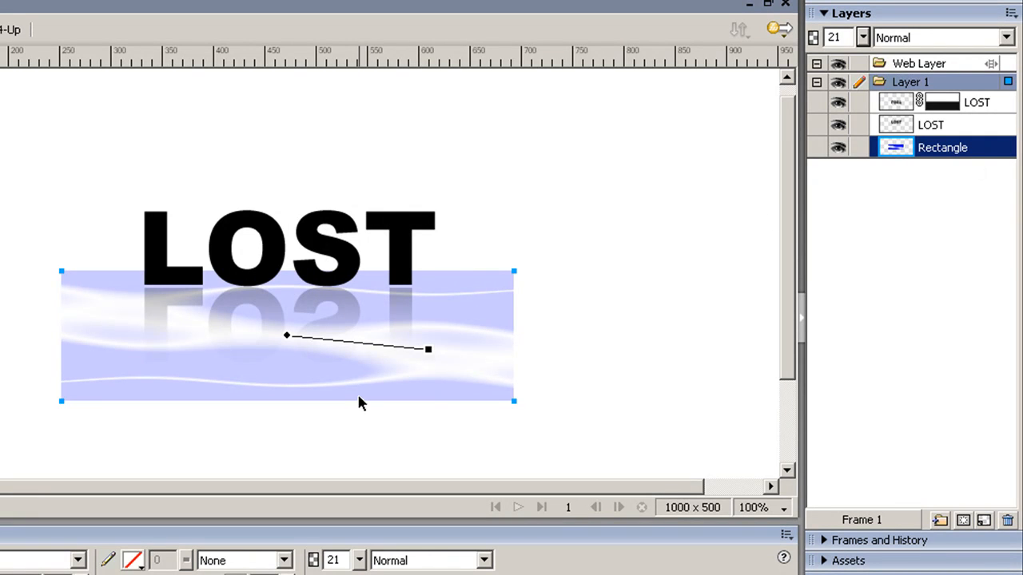
pyautogui.hotkey('ctrl', 'd')
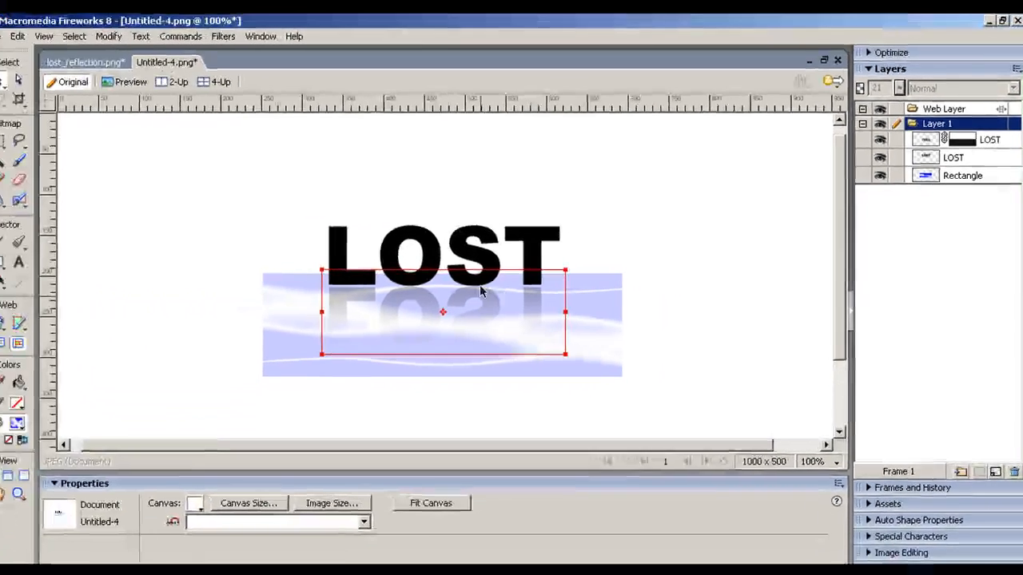
pyautogui.click(352, 284)
pyautogui.click(106, 143)
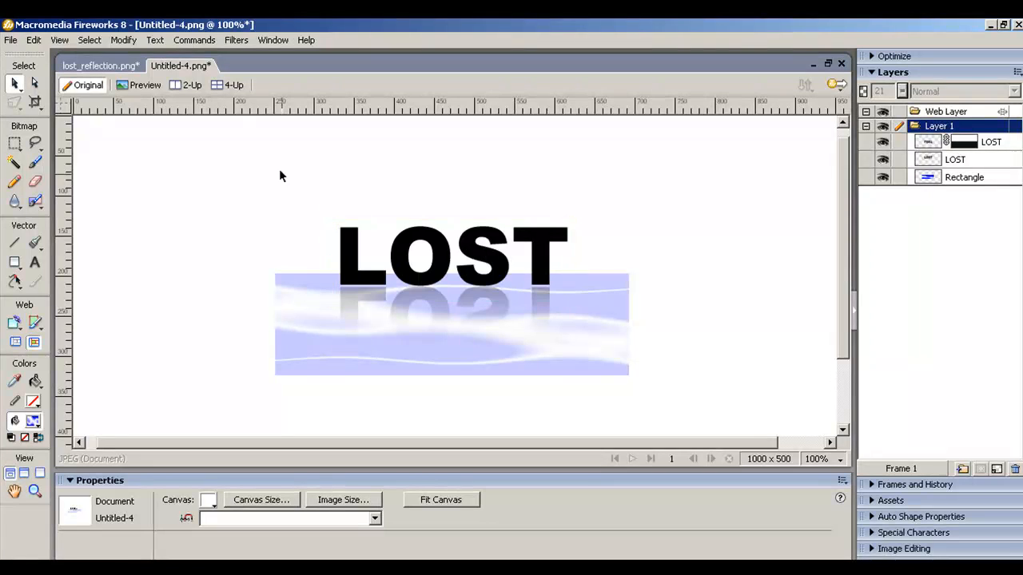
# Step: Apply Eye Candy 5 Impact's Perspective Shadow to the upright LOST text with direction 326, distance 53.04, opacity 93 and blur 35.52, accepting bitmap conversion
pyautogui.click(479, 255)
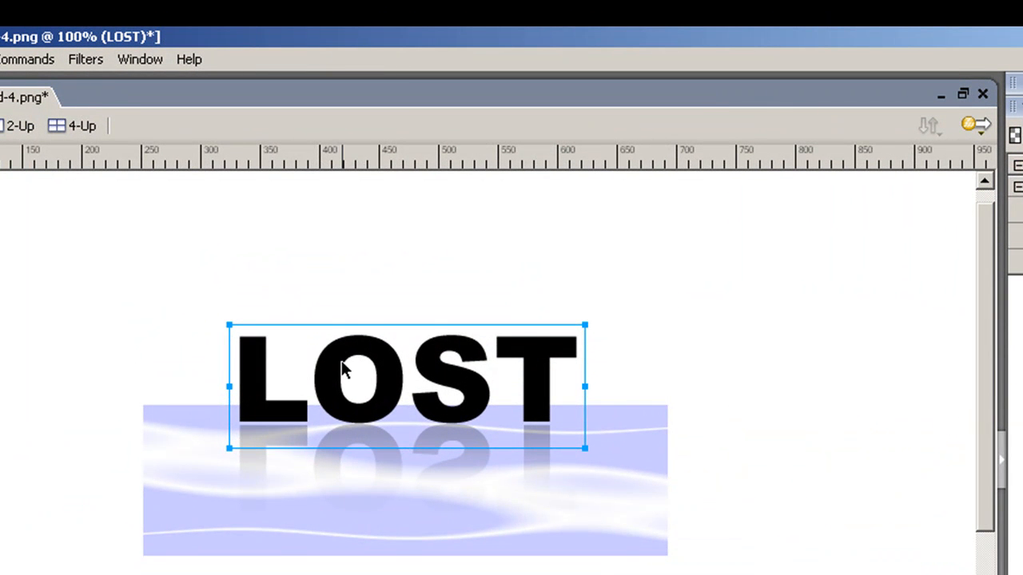
pyautogui.click(85, 61)
pyautogui.moveTo(307, 314)
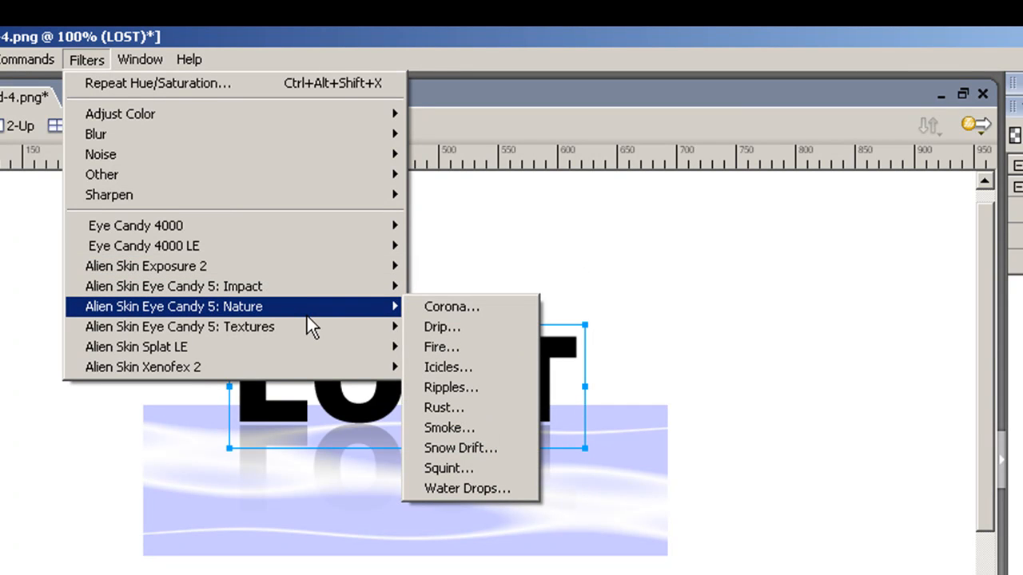
pyautogui.moveTo(292, 331)
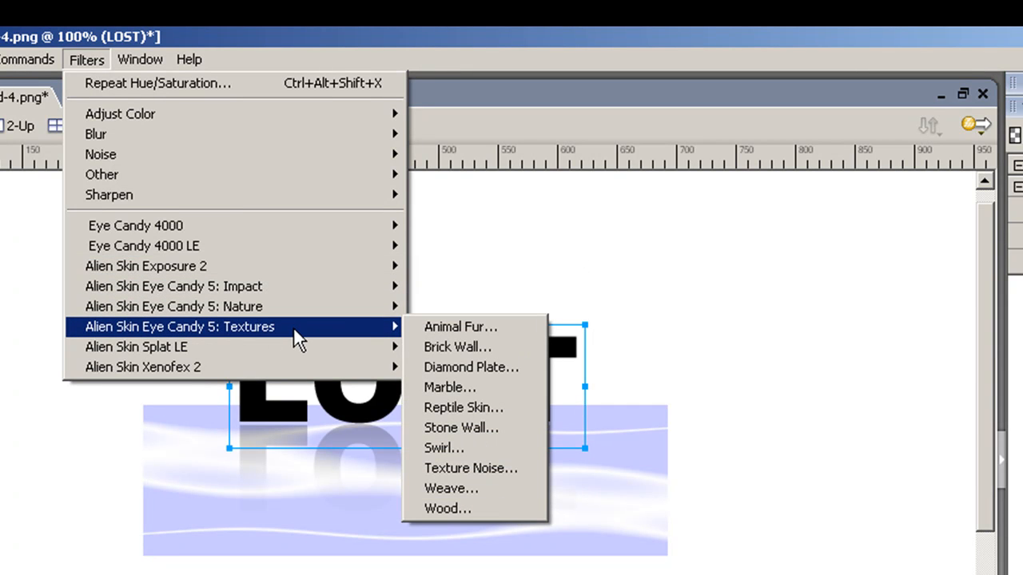
pyautogui.moveTo(303, 287)
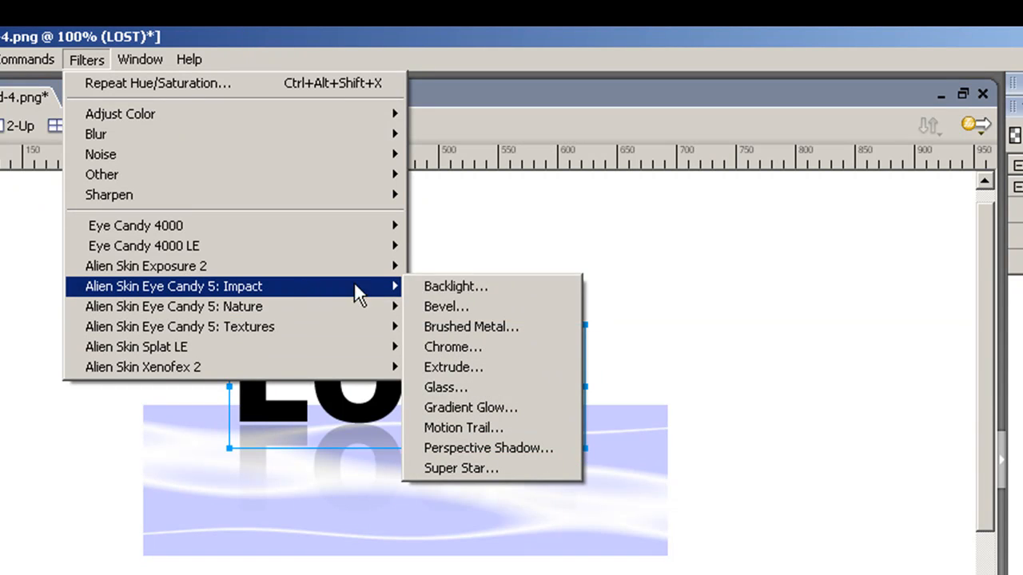
pyautogui.click(457, 448)
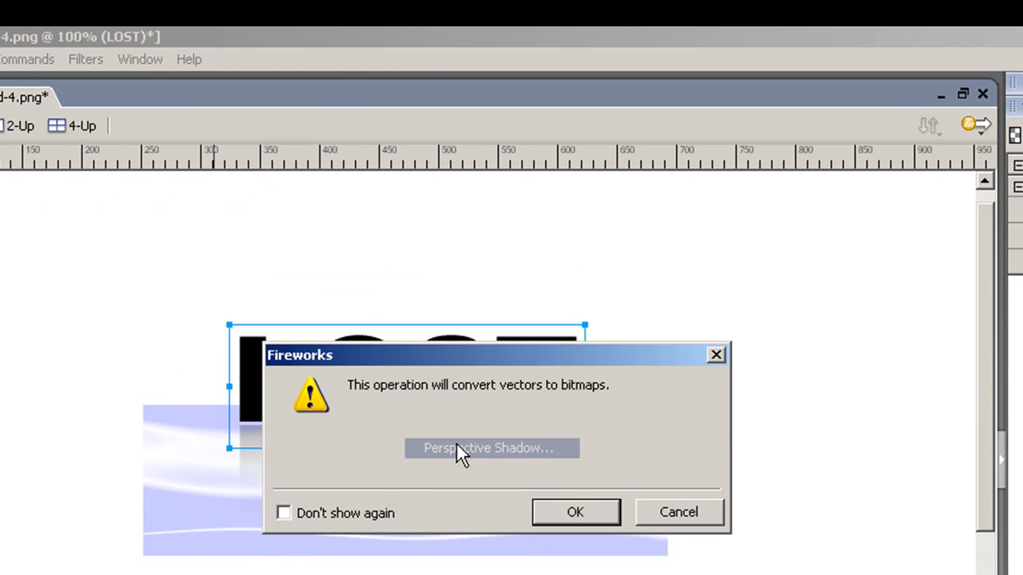
pyautogui.click(573, 513)
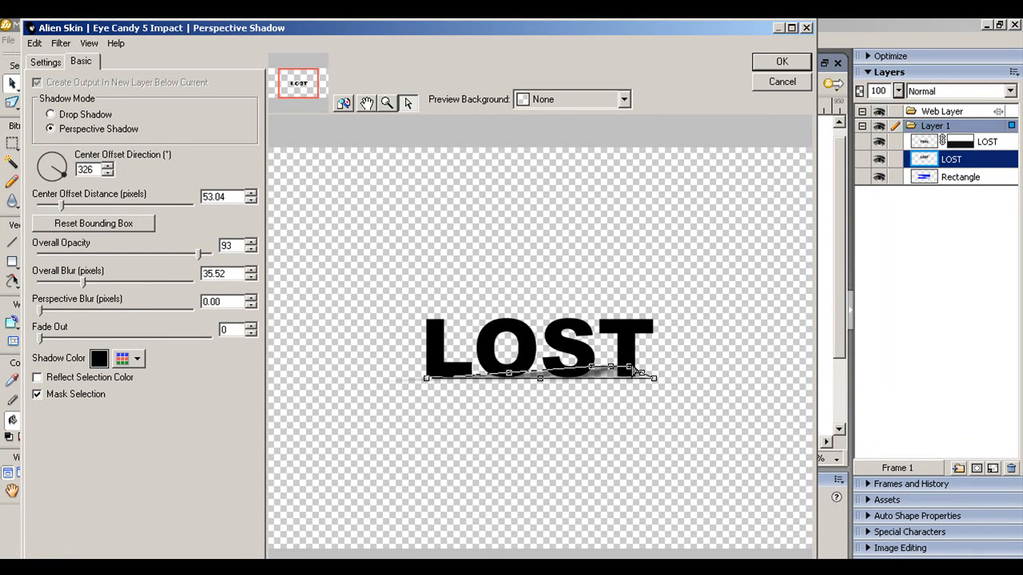
pyautogui.click(761, 61)
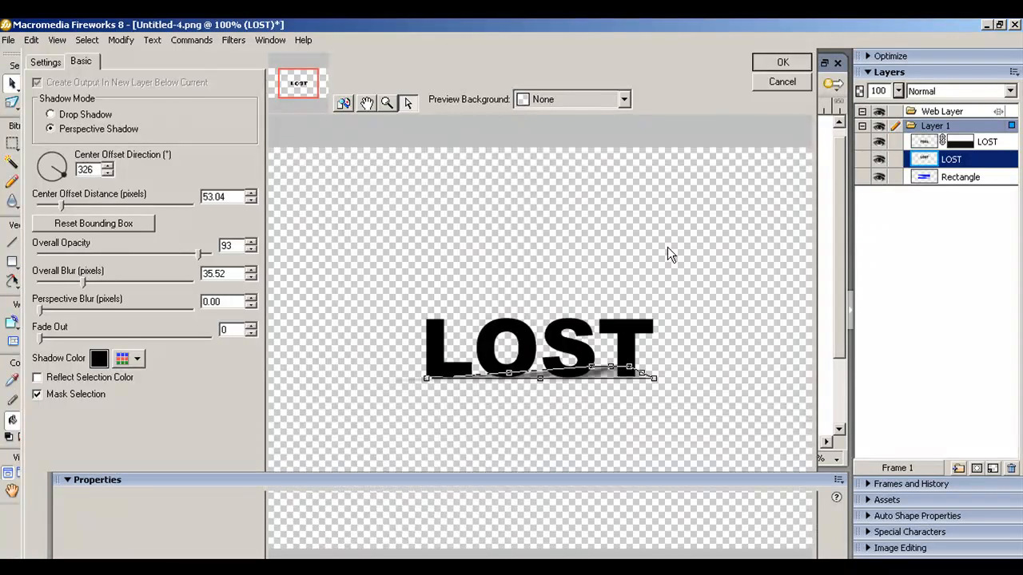
pyautogui.click(356, 158)
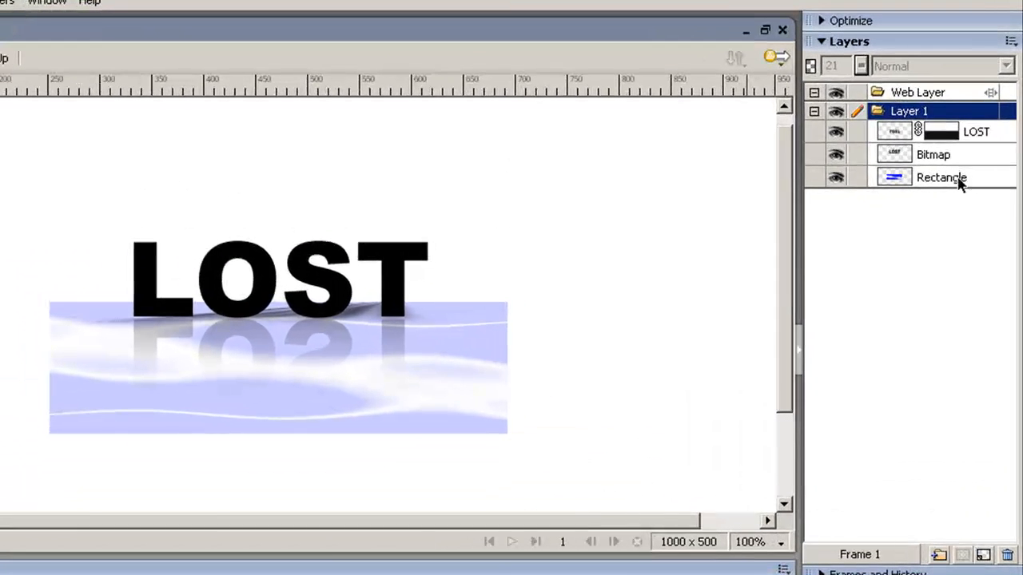
# Step: Select the wave rectangle, the shadowed LOST bitmap and the masked reflection together and flatten them into one bitmap
pyautogui.click(985, 186)
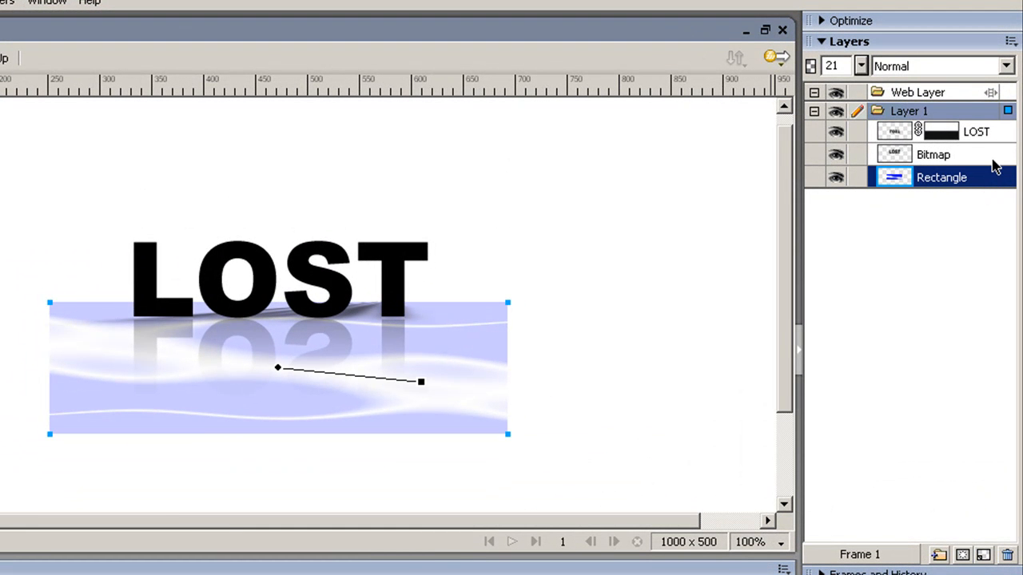
pyautogui.keyDown('shift'); pyautogui.click(999, 154); pyautogui.keyUp('shift')
pyautogui.keyDown('shift'); pyautogui.click(999, 135); pyautogui.keyUp('shift')
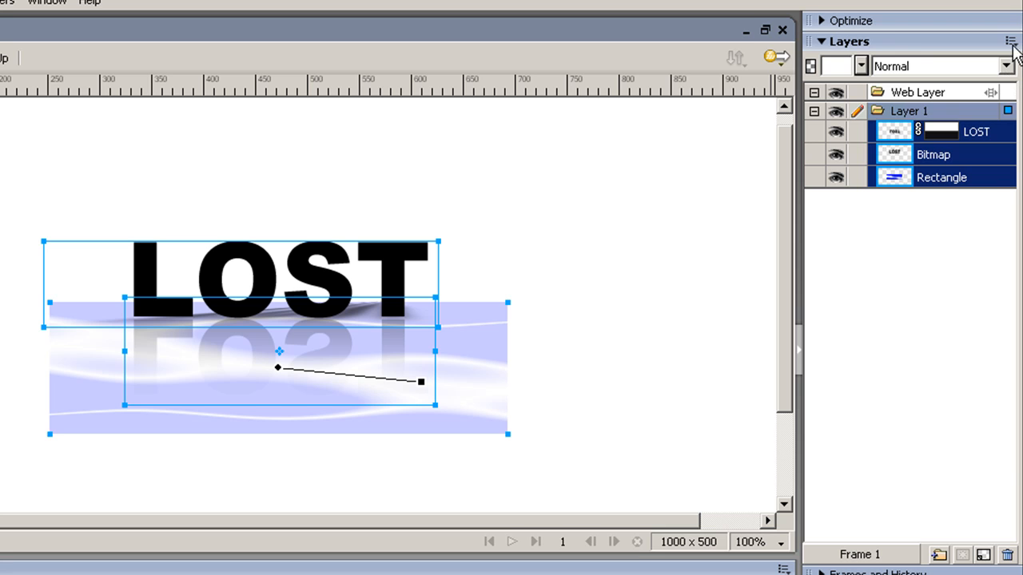
pyautogui.click(1011, 40)
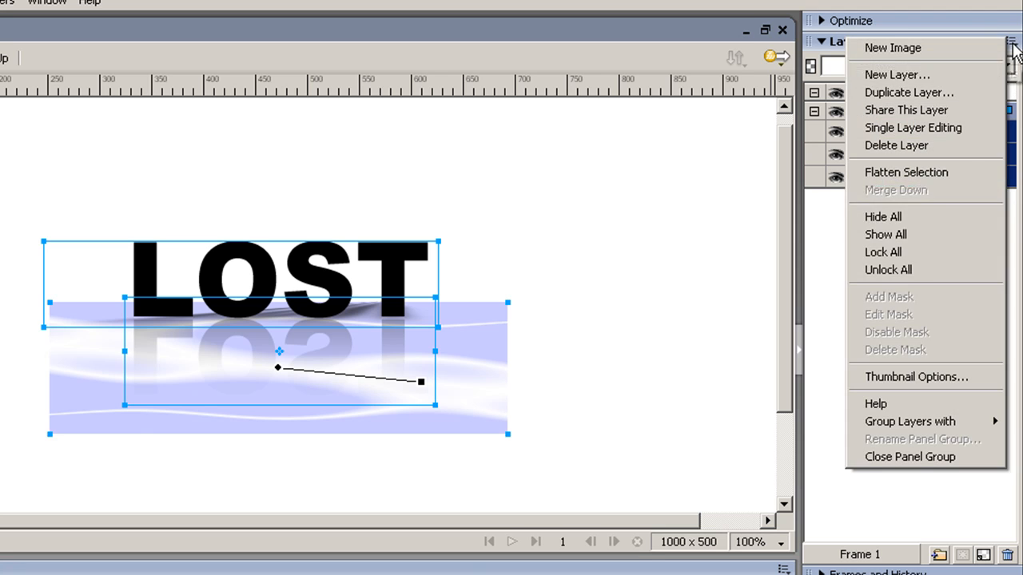
pyautogui.click(931, 172)
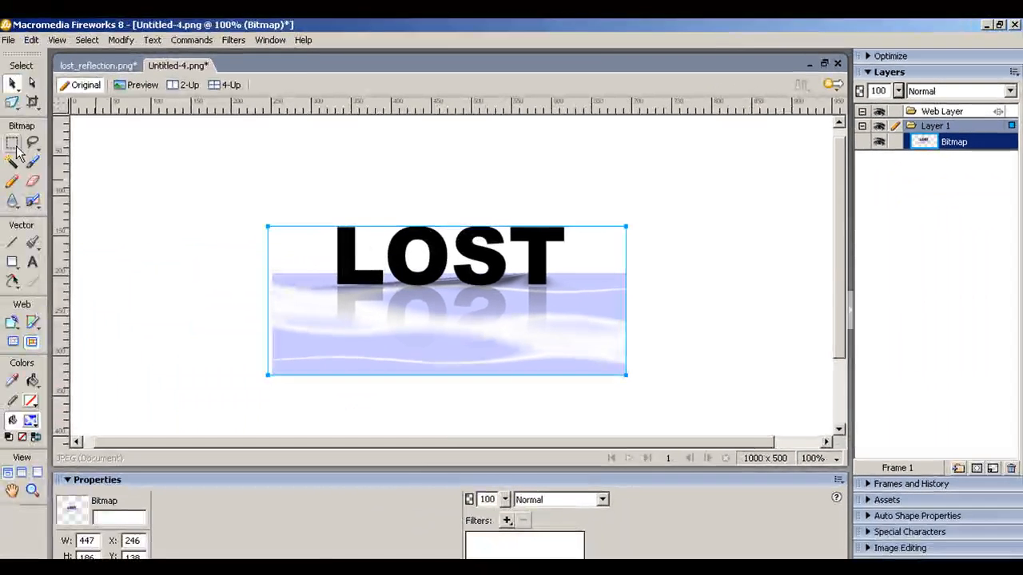
# Step: Marquee an area of about 303 x 151 pixels around the LOST text and its reflection and crop the document to it
pyautogui.press('m')
pyautogui.moveTo(330, 218); pyautogui.dragTo(573, 336)
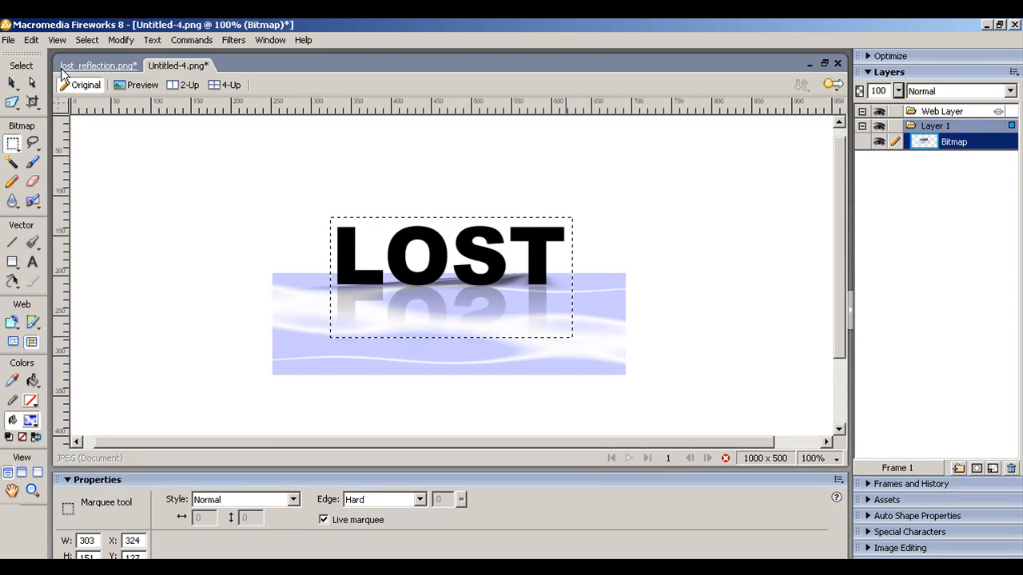
pyautogui.click(31, 41)
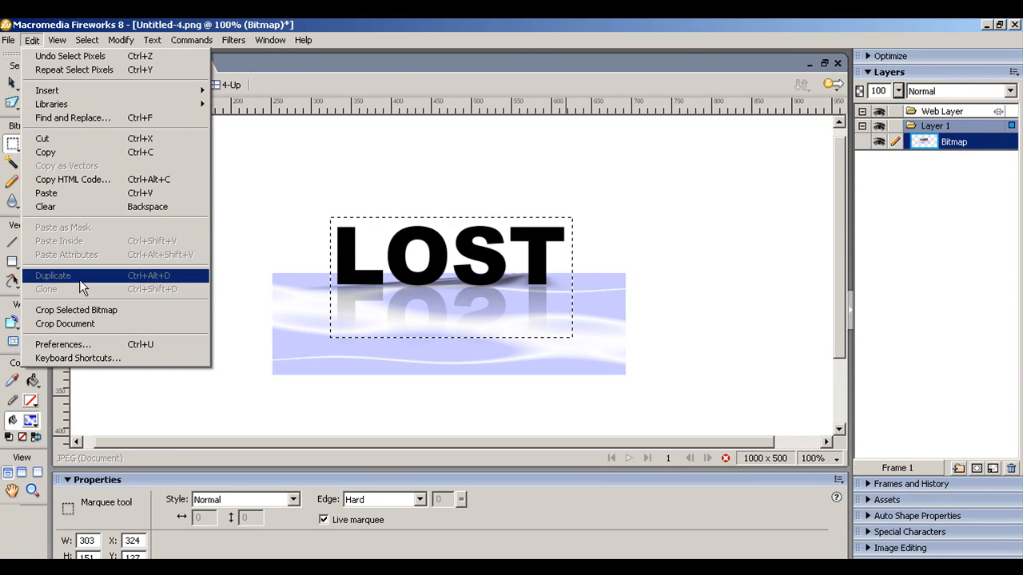
pyautogui.click(104, 326)
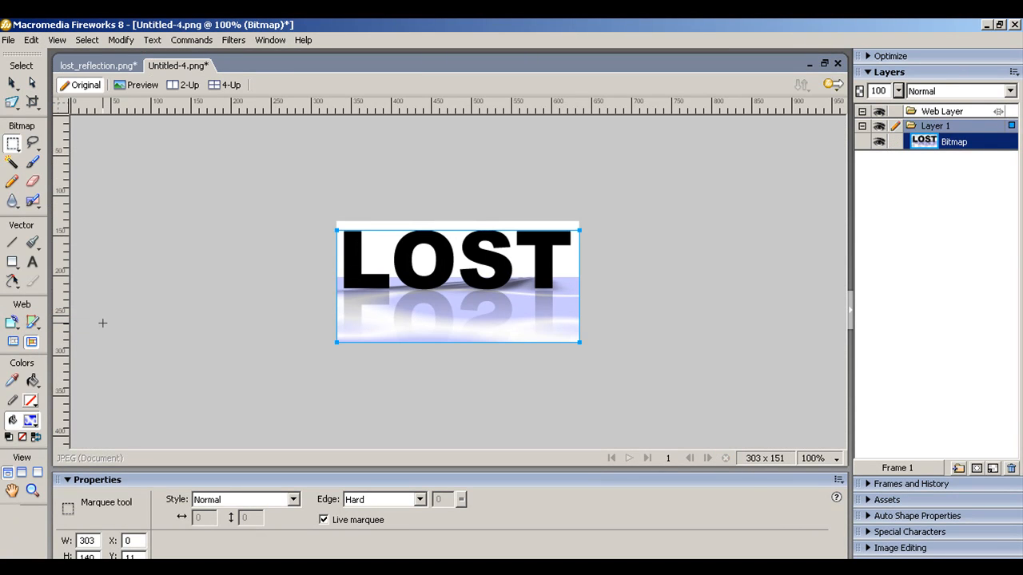